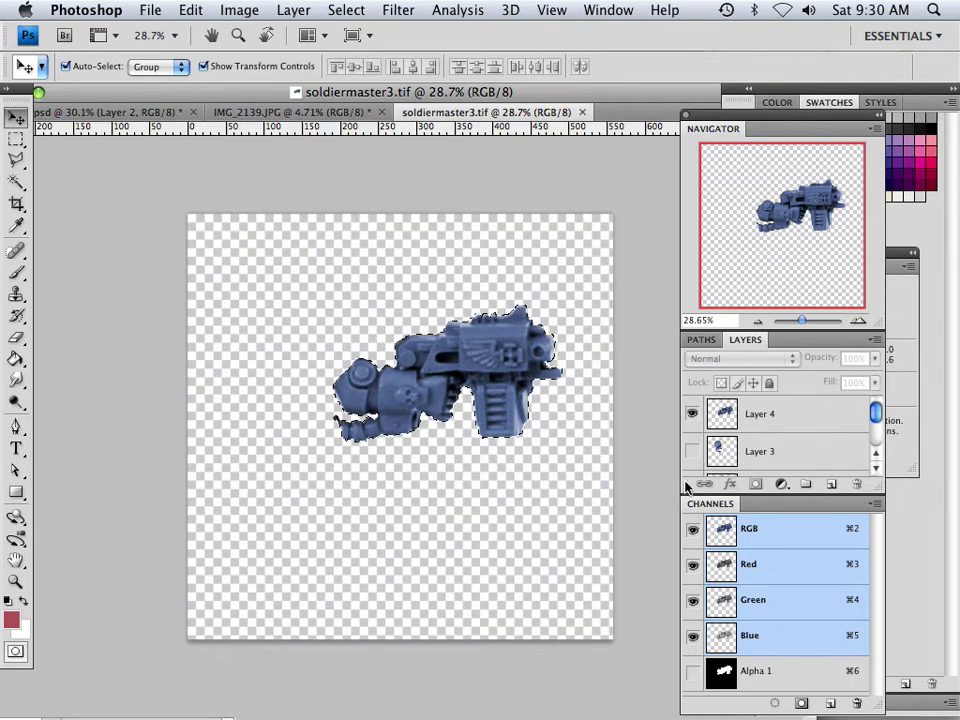
- Hide Layer 4 and delete the Alpha 1 channel
left_click(692, 414)
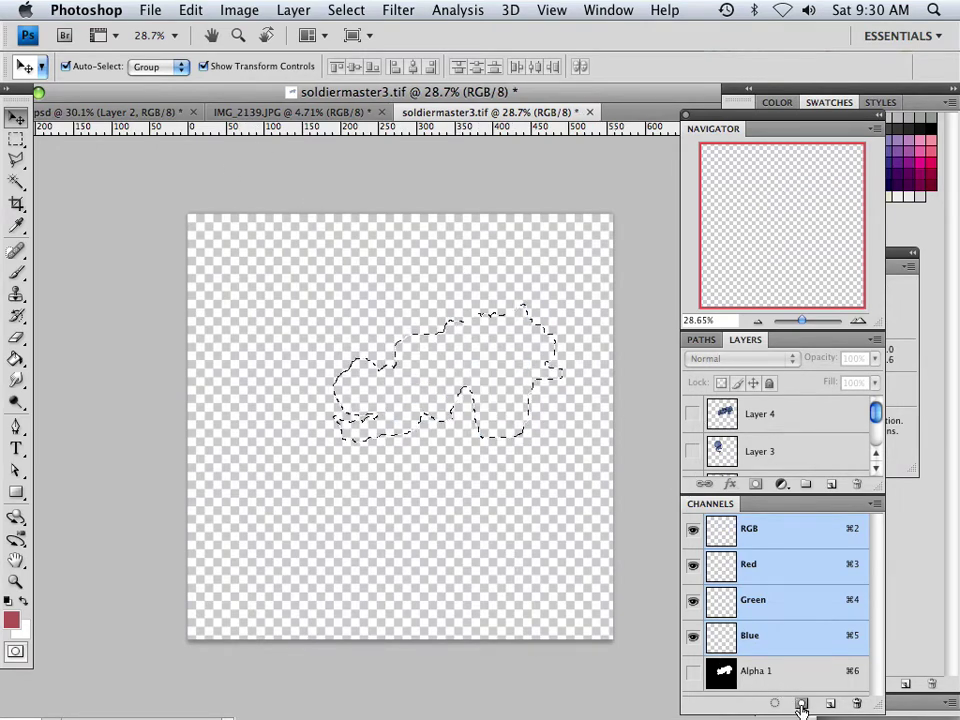
key("super+6")
left_click(855, 705)
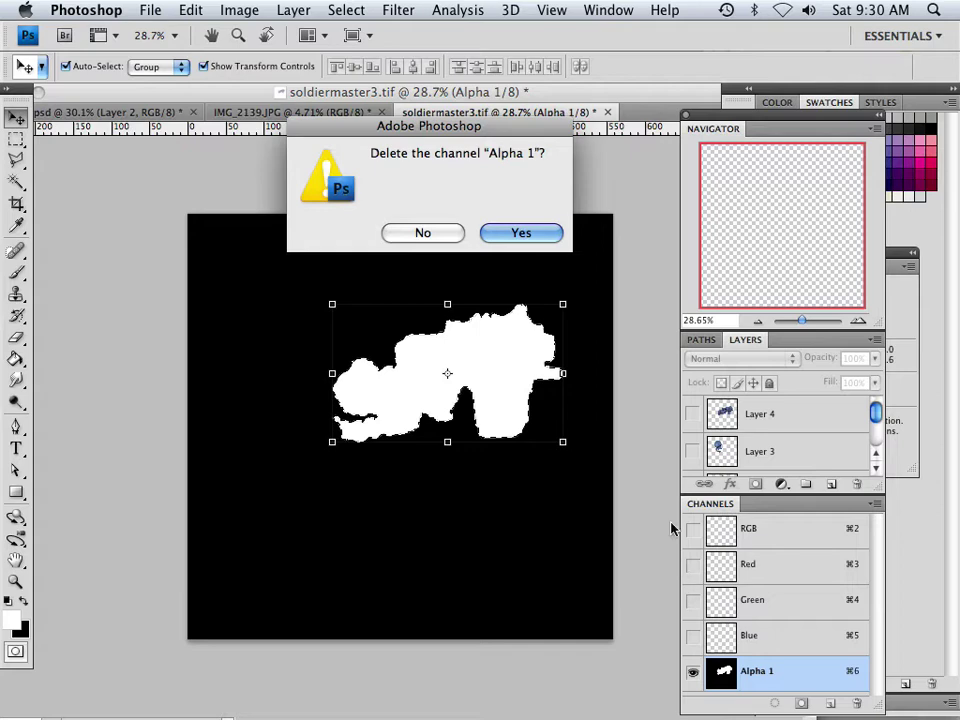
left_click(522, 233)
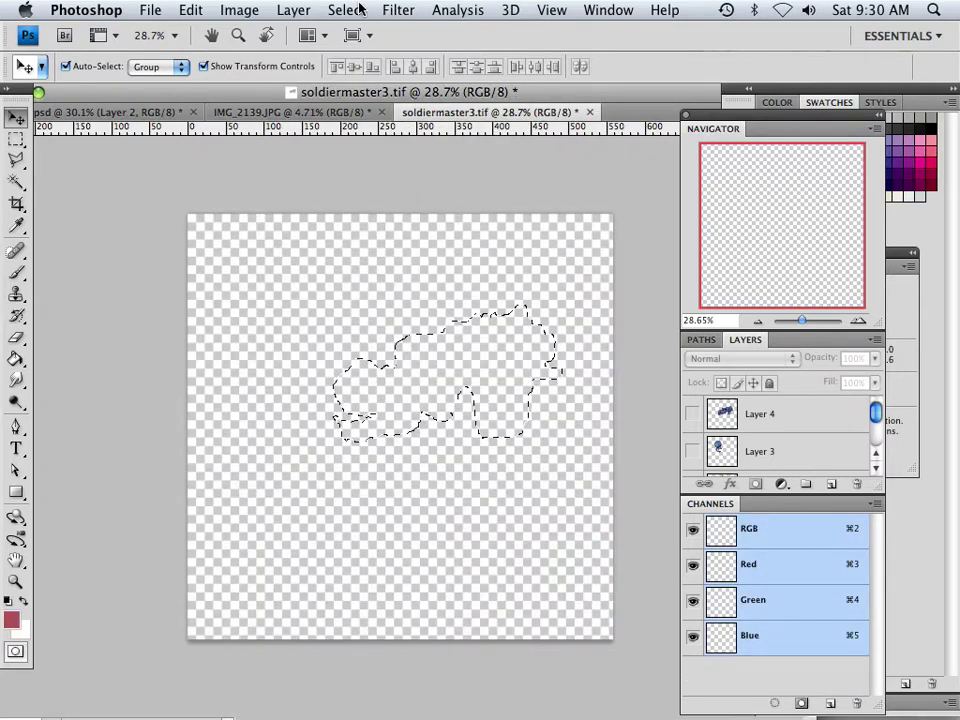
- Deselect the gun-shaped selection and reposition the document window clear of the toolbox
left_click(352, 10)
left_click(302, 159)
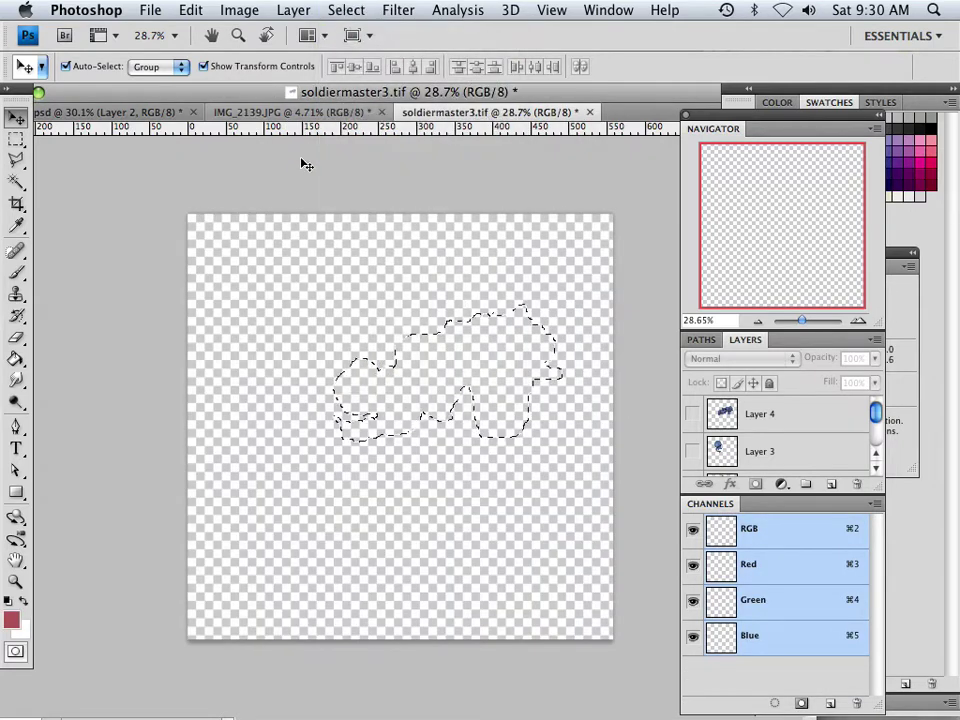
left_click(345, 10)
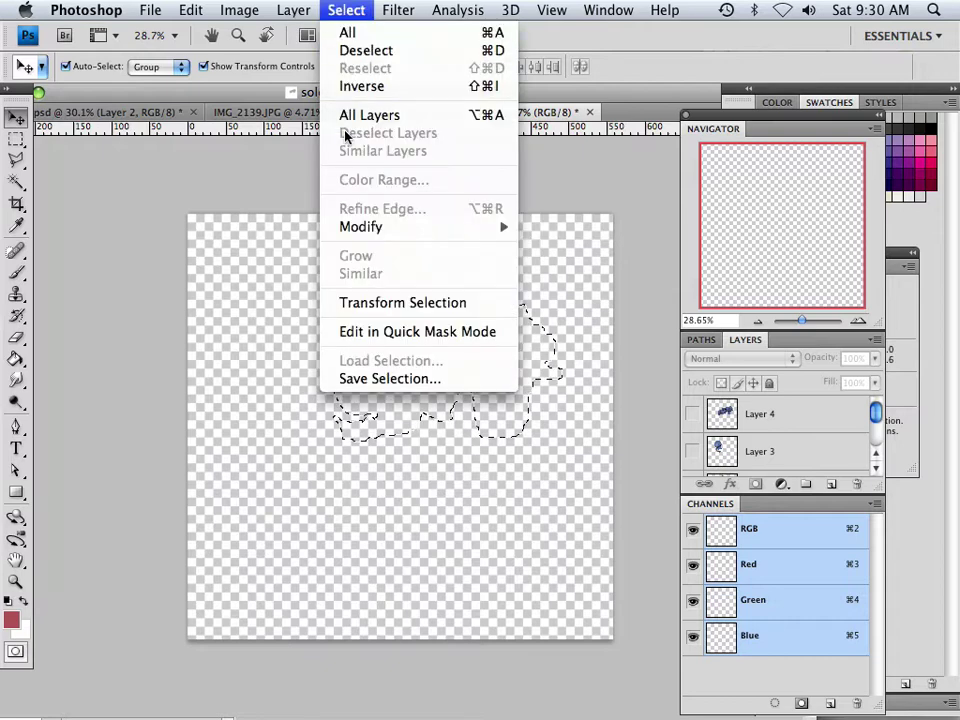
left_click(362, 51)
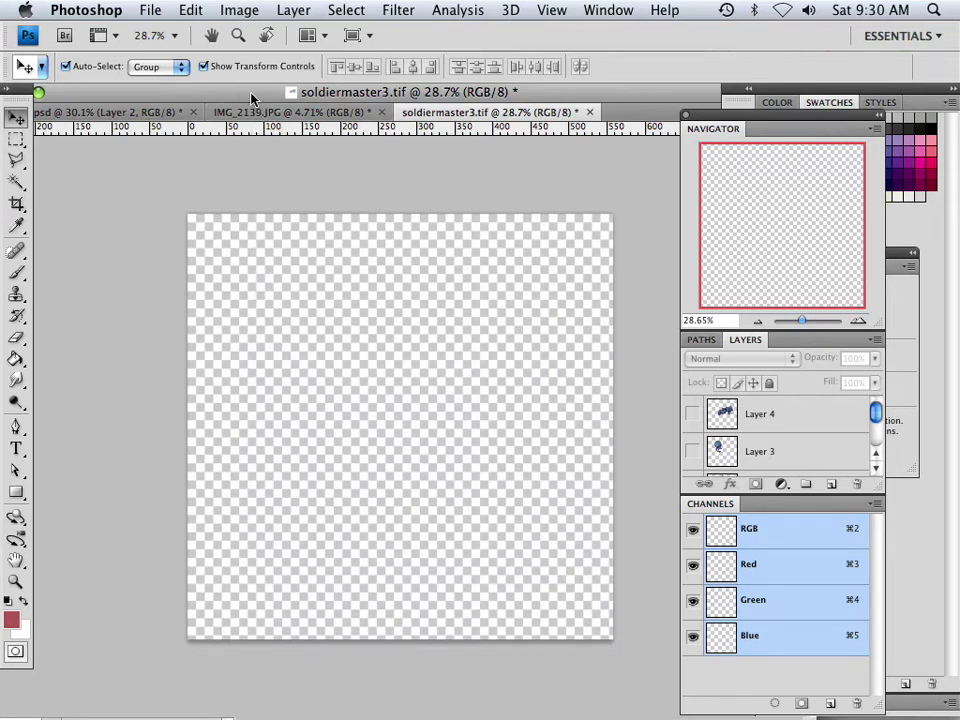
left_click_drag(220, 93, 267, 93)
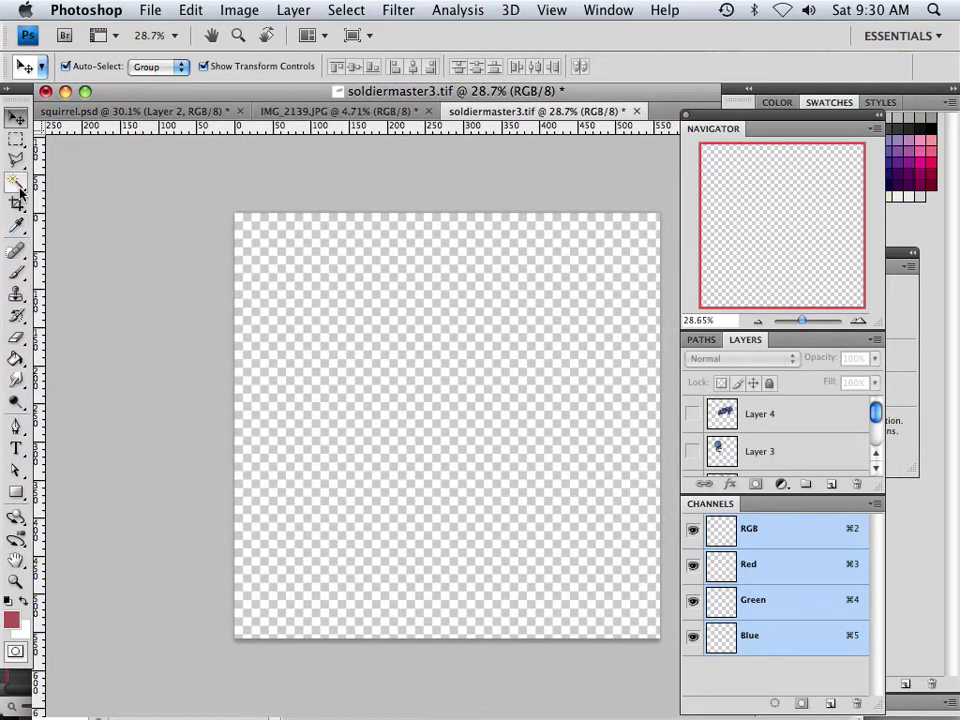
- Switch to the Brush tool and add a new empty layer above Layer 4
left_click(16, 272)
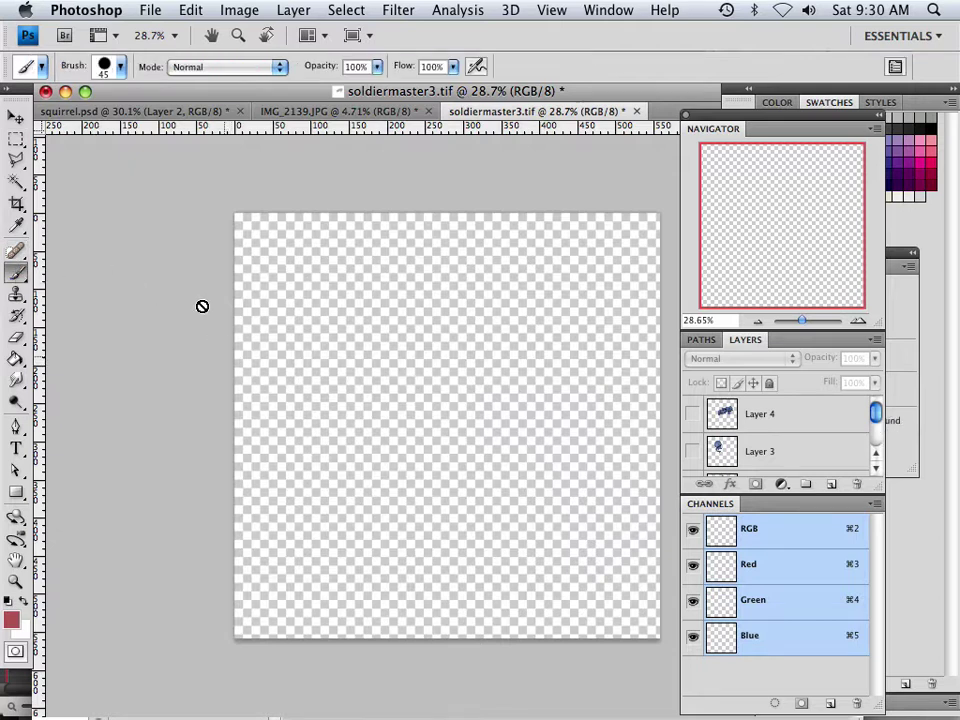
left_click(805, 411)
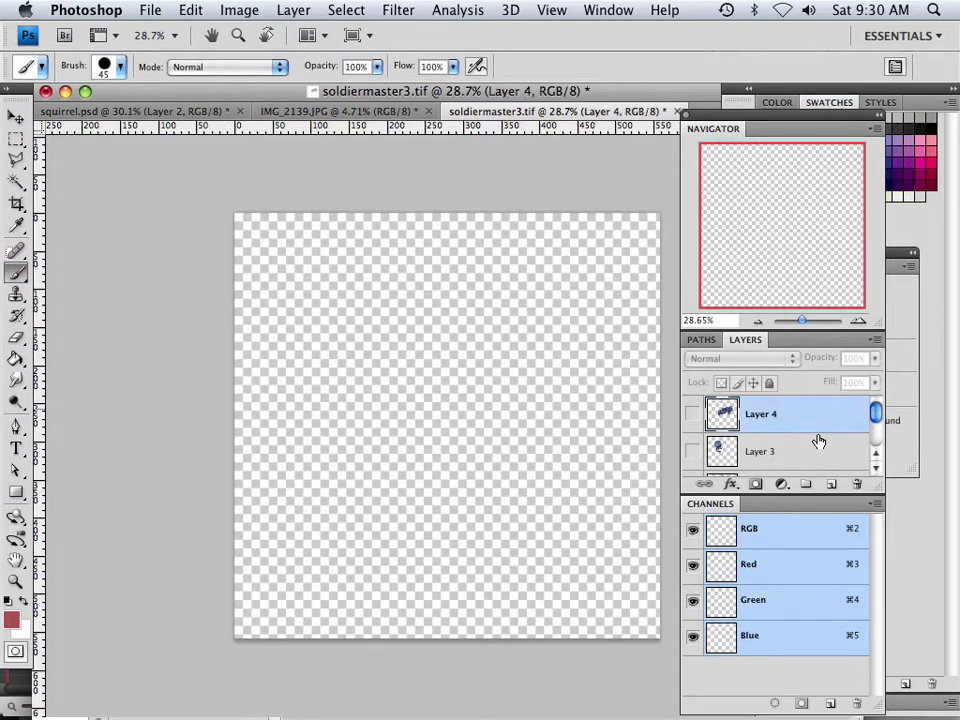
left_click(831, 485)
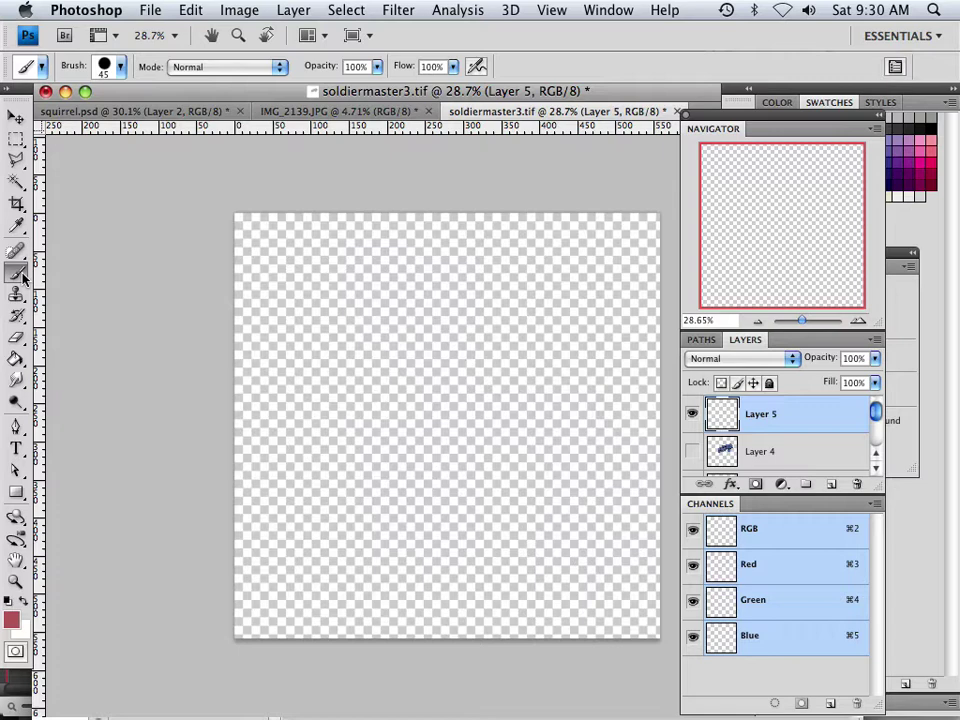
- Set the foreground color to dark gray #212121 and the brush to size 50, 55% opacity and 48% flow
left_click(12, 622)
mouse_move(385, 395)
left_mouse_down()
mouse_move(358, 411)
mouse_move(266, 420)
mouse_move(258, 460)
left_mouse_up()
left_click(696, 249)
key("bracketright")
left_click(377, 67)
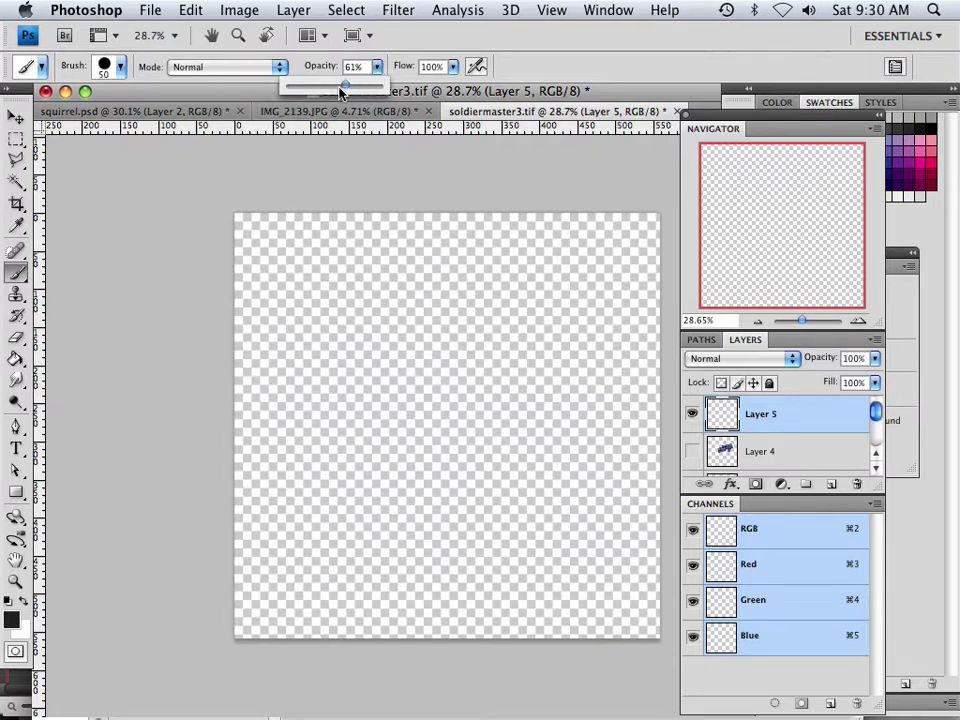
left_click(454, 68)
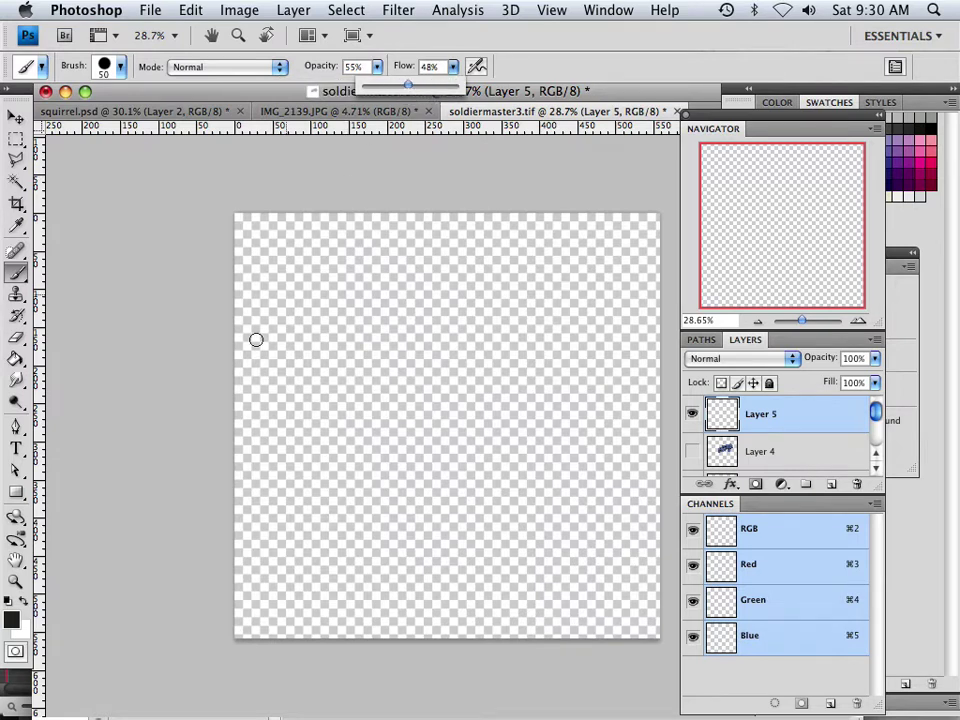
- Paint a dark muzzle blast from the canvas's left edge, with a long horizontal beam and short spikes fanning above and below
left_click(231, 399)
key("bracketright")
mouse_move(233, 405)
left_mouse_down()
mouse_move(286, 356)
mouse_move(210, 420)
left_mouse_up()
mouse_move(301, 345)
left_mouse_down()
mouse_move(225, 402)
mouse_move(308, 335)
mouse_move(229, 404)
mouse_move(314, 356)
mouse_move(236, 392)
mouse_move(259, 378)
mouse_move(240, 397)
mouse_move(244, 390)
mouse_move(257, 437)
mouse_move(277, 445)
mouse_move(331, 421)
mouse_move(260, 383)
mouse_move(372, 393)
mouse_move(263, 395)
mouse_move(382, 393)
mouse_move(273, 402)
mouse_move(366, 391)
mouse_move(292, 390)
mouse_move(464, 391)
mouse_move(372, 387)
mouse_move(455, 398)
mouse_move(490, 387)
mouse_move(441, 385)
mouse_move(554, 396)
mouse_move(384, 387)
mouse_move(584, 371)
mouse_move(557, 390)
mouse_move(417, 388)
mouse_move(549, 380)
mouse_move(297, 377)
mouse_move(322, 381)
mouse_move(267, 400)
mouse_move(470, 373)
mouse_move(286, 389)
mouse_move(470, 404)
mouse_move(288, 406)
mouse_move(567, 411)
mouse_move(360, 395)
mouse_move(553, 405)
mouse_move(591, 392)
mouse_move(253, 396)
mouse_move(370, 388)
mouse_move(259, 382)
mouse_move(231, 396)
mouse_move(255, 405)
mouse_move(285, 462)
mouse_move(306, 450)
mouse_move(280, 495)
mouse_move(246, 402)
mouse_move(329, 343)
left_mouse_up()
key("bracketright")
mouse_move(258, 385)
left_mouse_down()
mouse_move(300, 366)
mouse_move(262, 392)
mouse_move(246, 373)
left_mouse_up()
key("bracketleft")
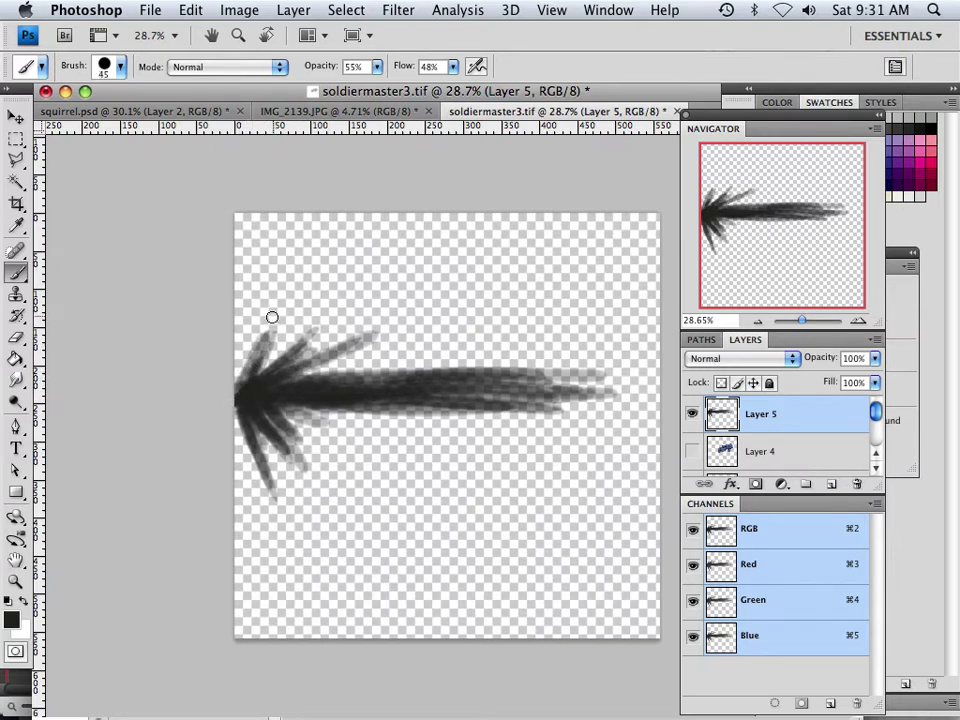
- Extend the blast's outer spikes with thin strokes, then darken the beam's core with a size 70 brush
left_click_drag(272, 317, 287, 290)
key("bracketleft")
key("bracketleft")
key("bracketright")
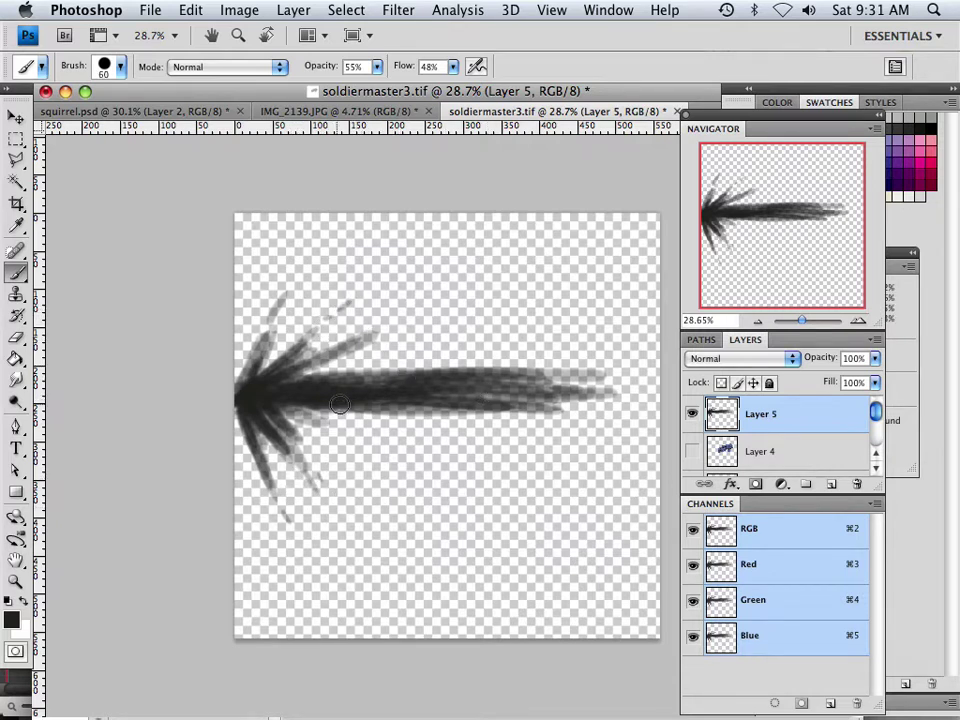
key("bracketright")
left_click_drag(384, 408, 256, 404)
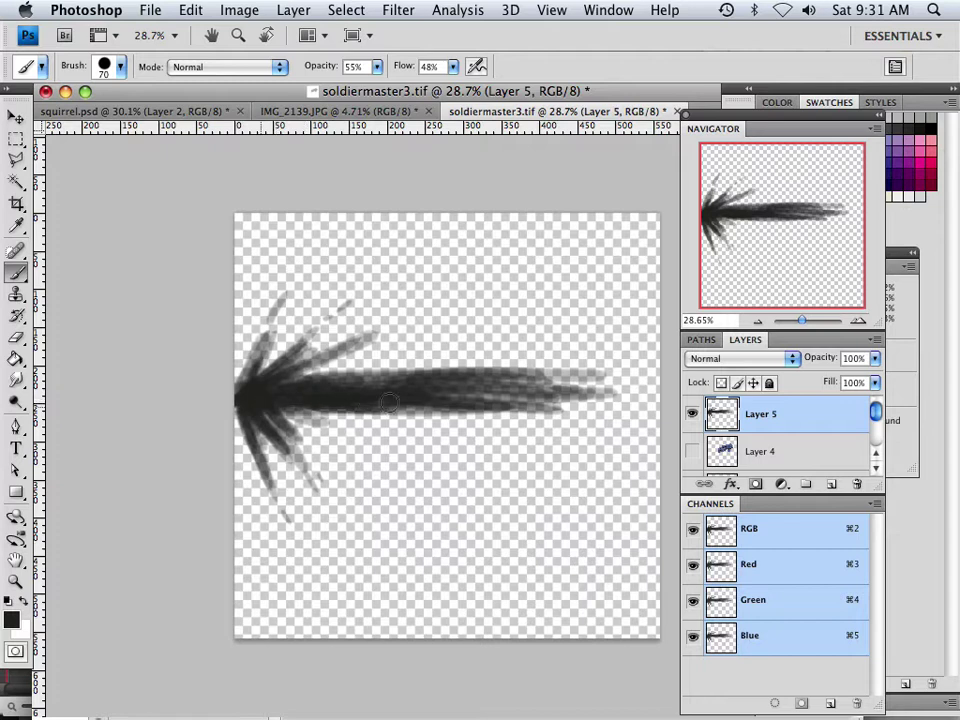
left_click_drag(424, 381, 242, 379)
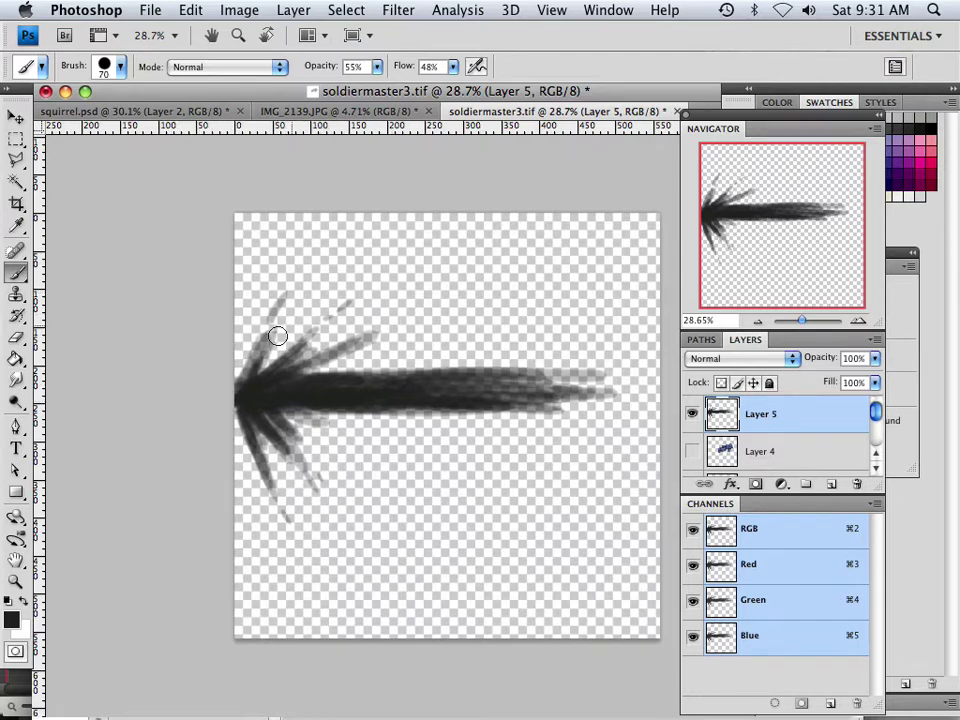
- Set the foreground color to teal #349695 and the brush's blending mode to Linear Dodge (Add)
left_click(11, 619)
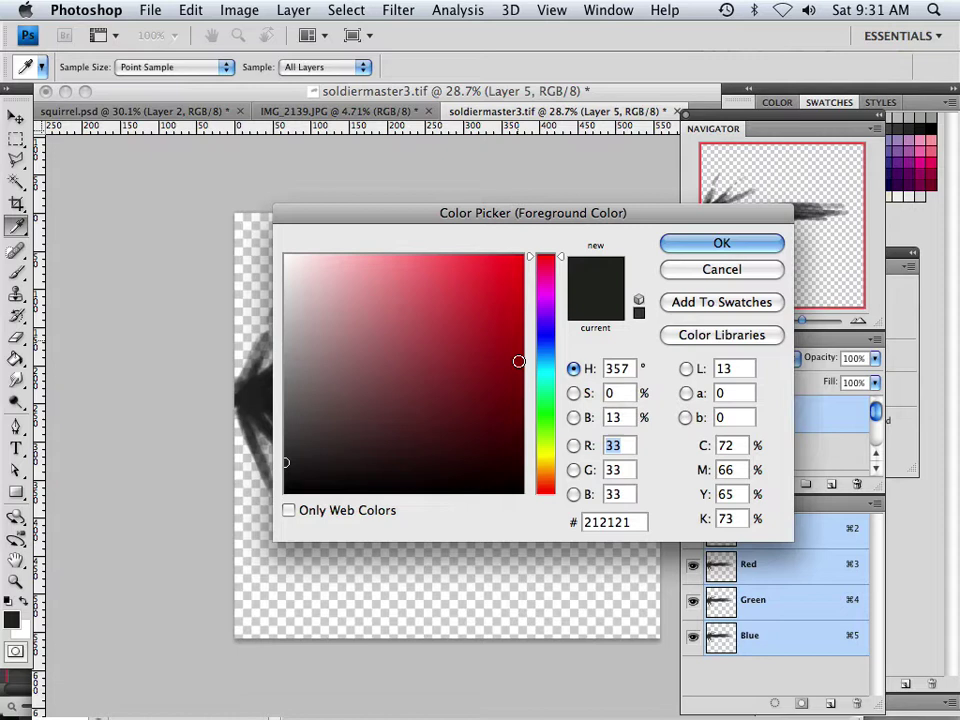
left_click(545, 375)
left_click_drag(508, 358, 439, 349)
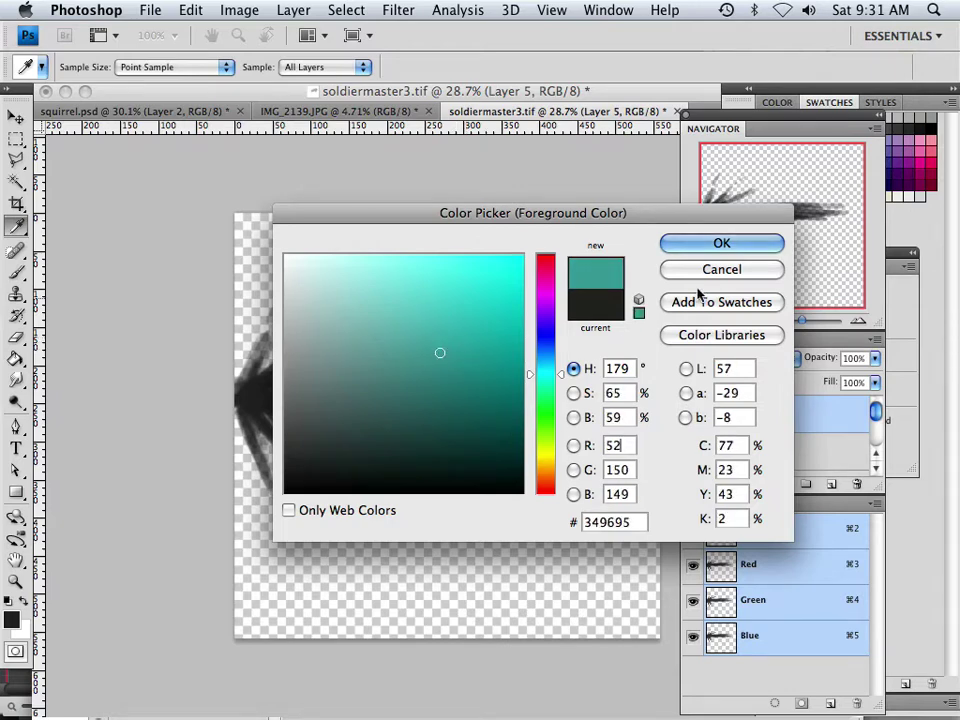
left_click(677, 246)
key("b")
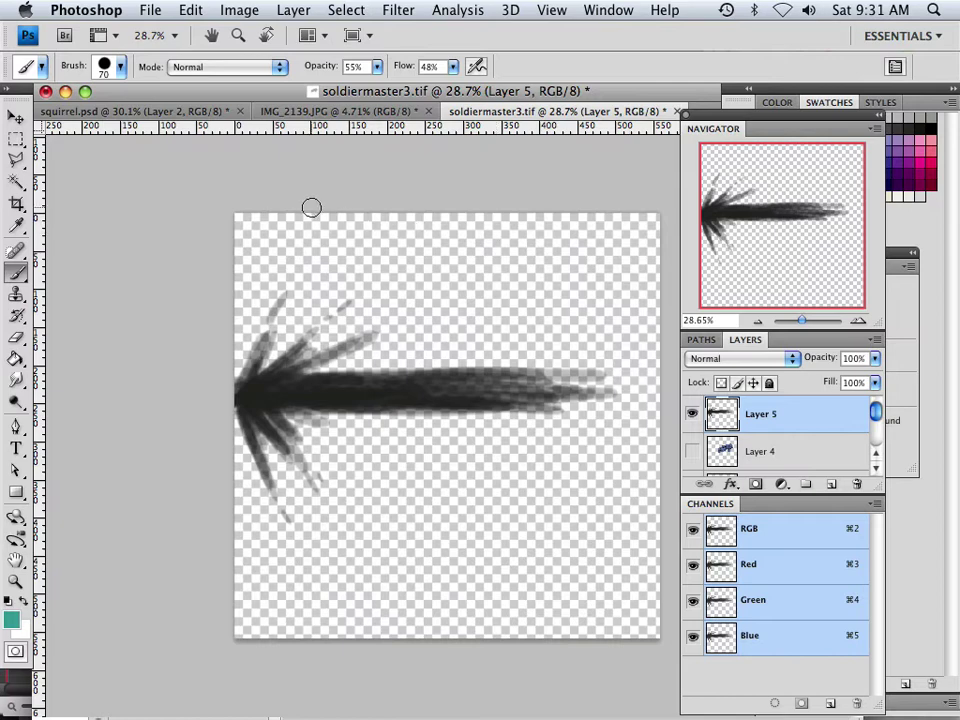
left_click(279, 66)
left_click(232, 236)
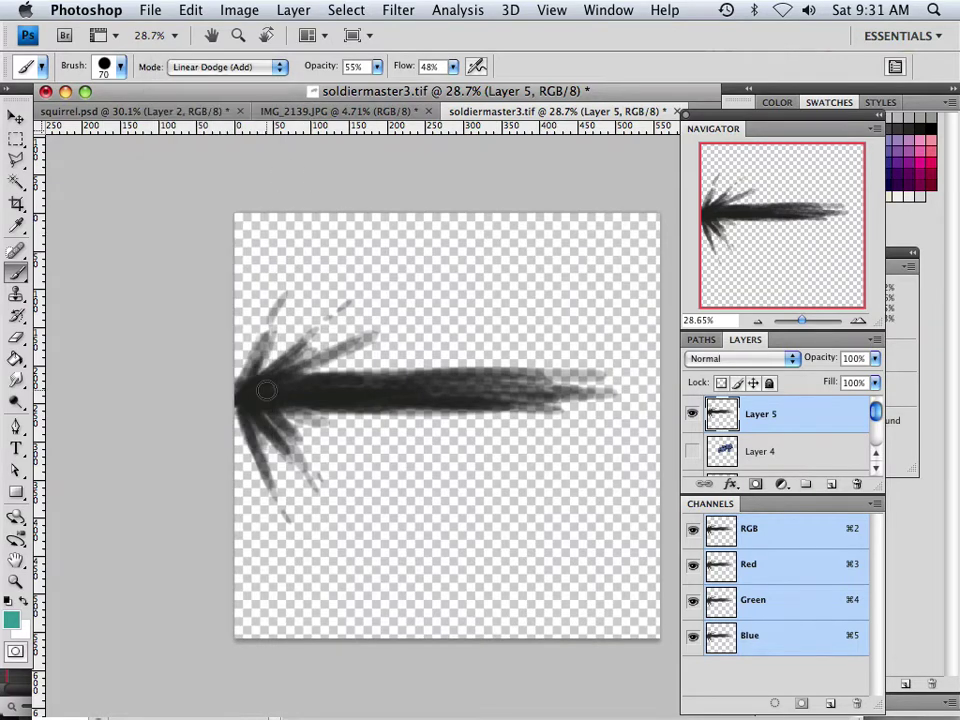
- Paint teal glow over the upper spikes and along the beam, and undo the stray stroke above the beam
key("bracketleft")
mouse_move(240, 390)
left_mouse_down()
mouse_move(225, 418)
mouse_move(272, 330)
left_mouse_up()
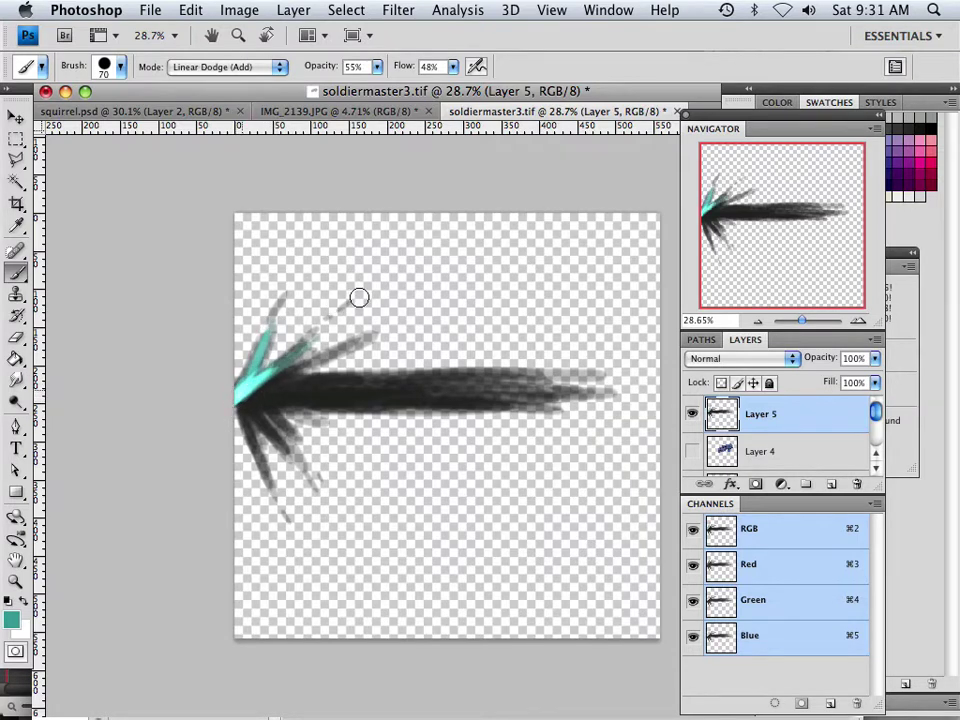
mouse_move(360, 296)
left_mouse_down()
mouse_move(257, 389)
mouse_move(319, 358)
left_mouse_up()
left_click_drag(244, 400, 370, 345)
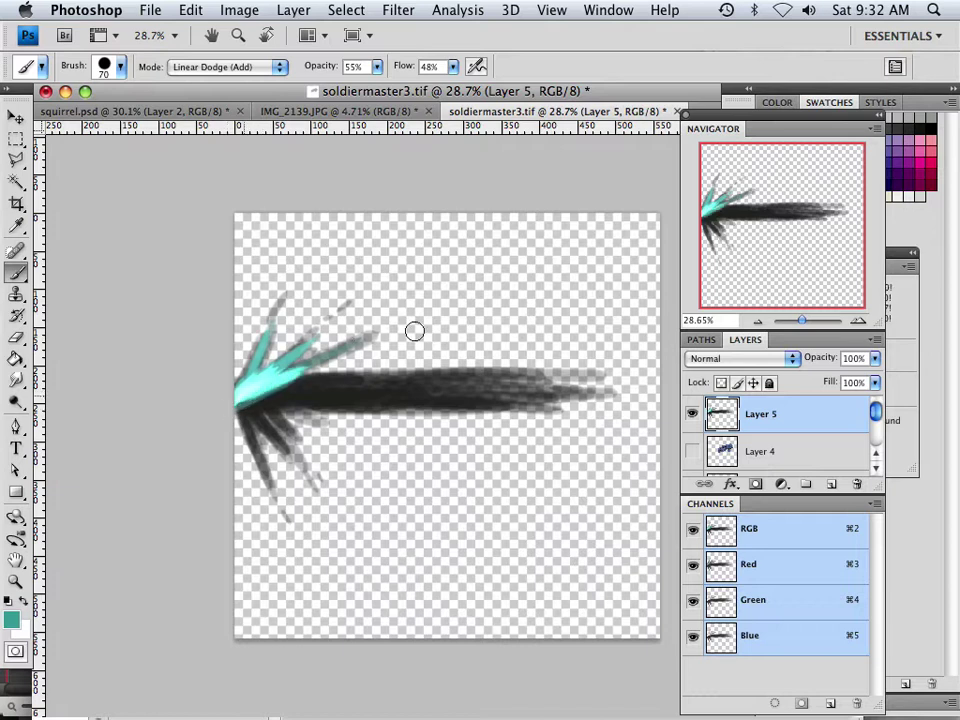
mouse_move(233, 399)
left_mouse_down()
mouse_move(376, 370)
mouse_move(266, 389)
mouse_move(396, 391)
mouse_move(288, 390)
mouse_move(333, 381)
mouse_move(402, 389)
mouse_move(313, 386)
mouse_move(529, 389)
mouse_move(227, 407)
mouse_move(460, 389)
mouse_move(247, 390)
mouse_move(470, 390)
mouse_move(222, 395)
mouse_move(572, 385)
mouse_move(394, 386)
mouse_move(490, 384)
mouse_move(354, 411)
mouse_move(538, 398)
mouse_move(358, 401)
mouse_move(494, 394)
mouse_move(351, 412)
mouse_move(566, 401)
mouse_move(335, 413)
mouse_move(358, 419)
mouse_move(312, 405)
mouse_move(466, 389)
mouse_move(298, 411)
mouse_move(561, 388)
left_mouse_up()
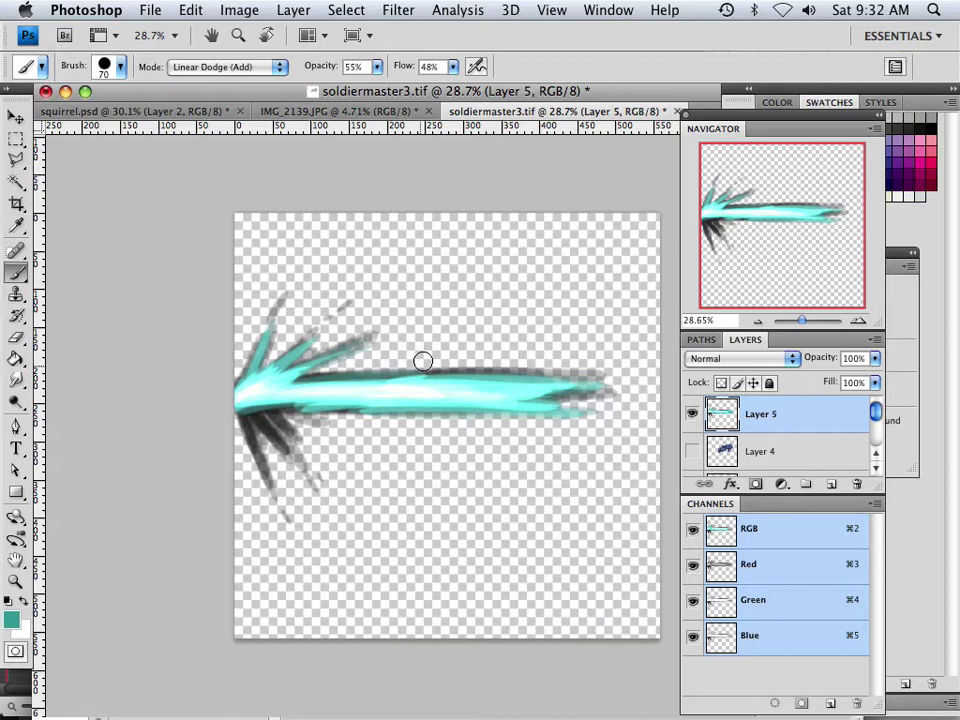
left_click_drag(426, 356, 563, 354)
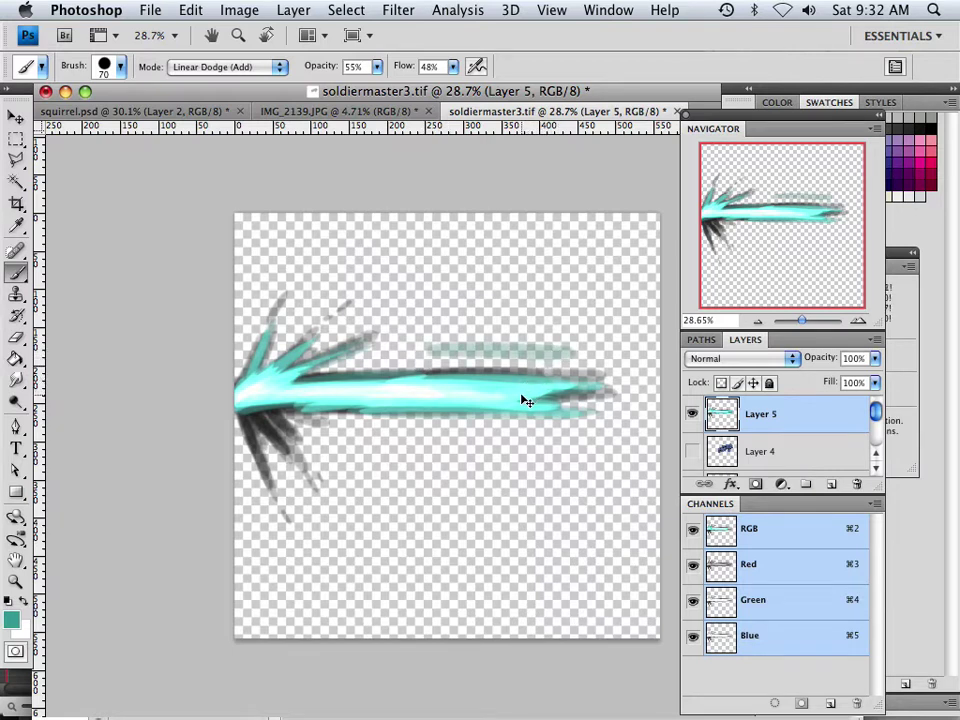
key("super+z")
- Paint teal glow over the lower spikes and reinforce the upper spikes out to their tips
mouse_move(259, 424)
left_mouse_down()
mouse_move(300, 466)
mouse_move(254, 385)
mouse_move(296, 444)
mouse_move(242, 378)
mouse_move(278, 485)
mouse_move(242, 419)
mouse_move(275, 500)
left_mouse_up()
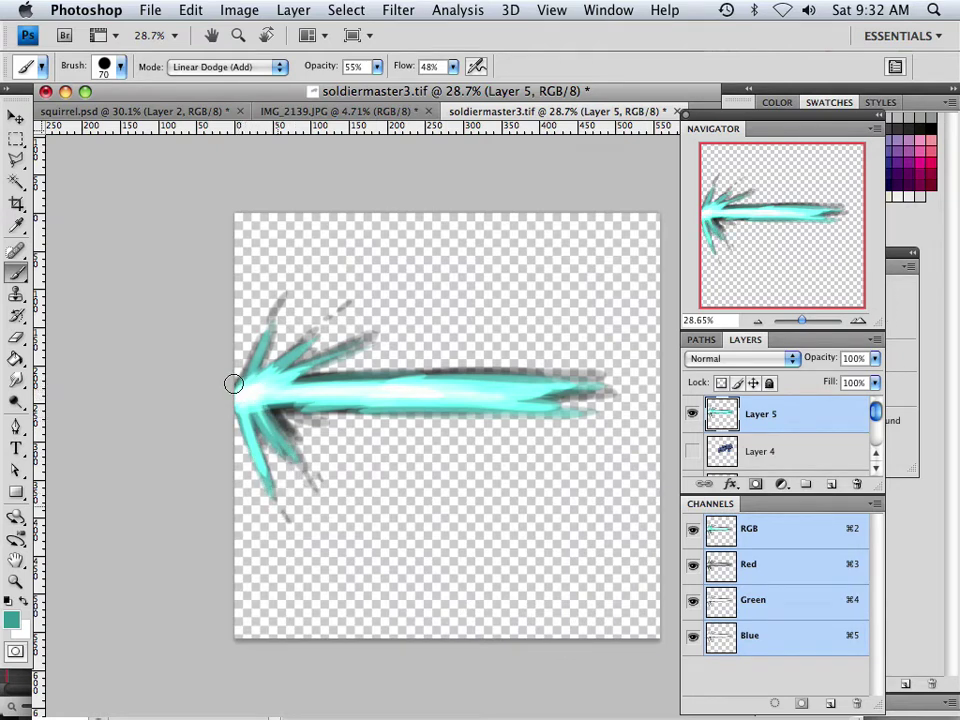
mouse_move(235, 388)
left_mouse_down()
mouse_move(272, 463)
mouse_move(289, 451)
mouse_move(242, 376)
mouse_move(288, 463)
mouse_move(264, 456)
mouse_move(241, 392)
mouse_move(283, 468)
mouse_move(265, 383)
mouse_move(310, 462)
left_mouse_up()
mouse_move(358, 508)
left_mouse_down()
mouse_move(323, 458)
mouse_move(302, 386)
left_mouse_up()
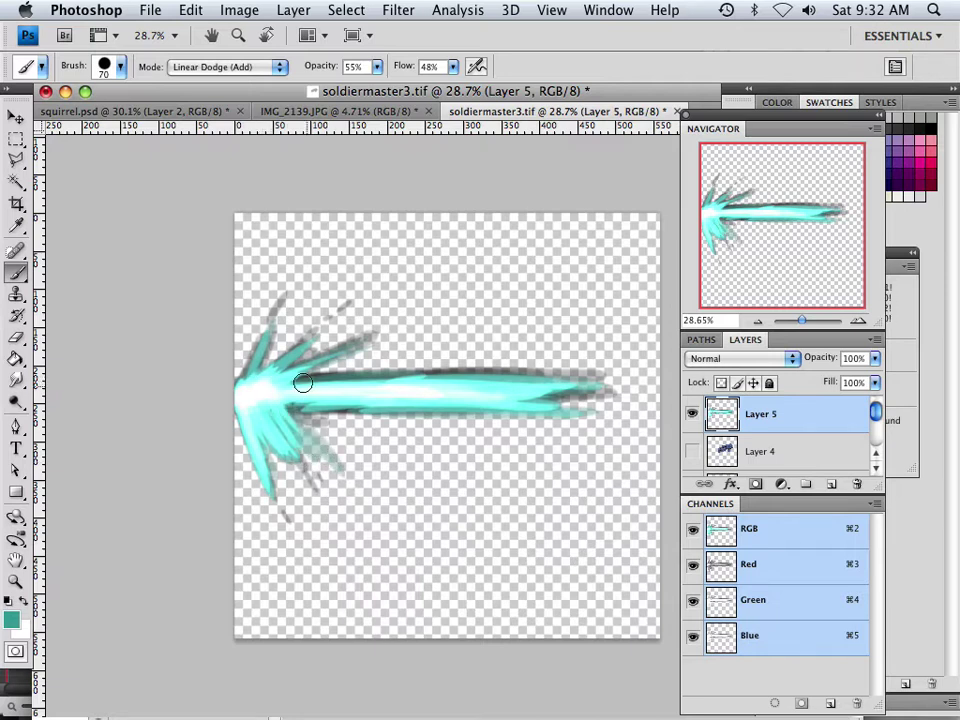
mouse_move(362, 293)
left_mouse_down()
mouse_move(291, 357)
mouse_move(270, 316)
mouse_move(291, 277)
mouse_move(279, 299)
mouse_move(301, 286)
mouse_move(264, 351)
left_mouse_up()
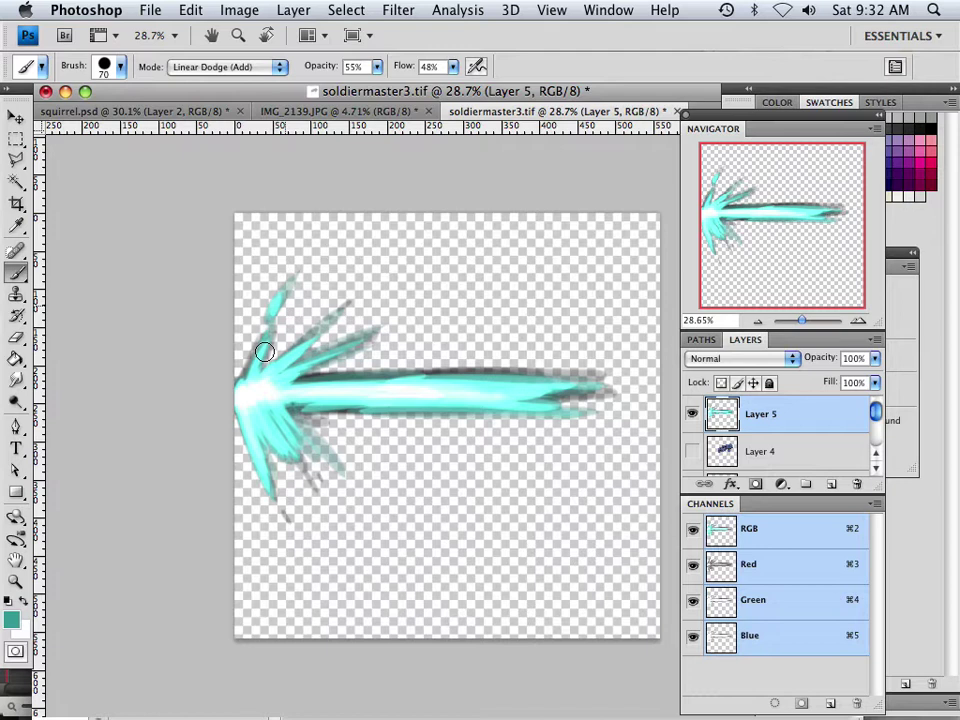
- Brighten the beam's edges, tip and core with more teal Linear Dodge strokes
mouse_move(408, 369)
left_mouse_down()
mouse_move(548, 379)
mouse_move(314, 379)
mouse_move(572, 384)
mouse_move(325, 369)
mouse_move(439, 382)
mouse_move(303, 381)
mouse_move(550, 388)
mouse_move(318, 401)
mouse_move(409, 381)
left_mouse_up()
left_click_drag(337, 397, 503, 413)
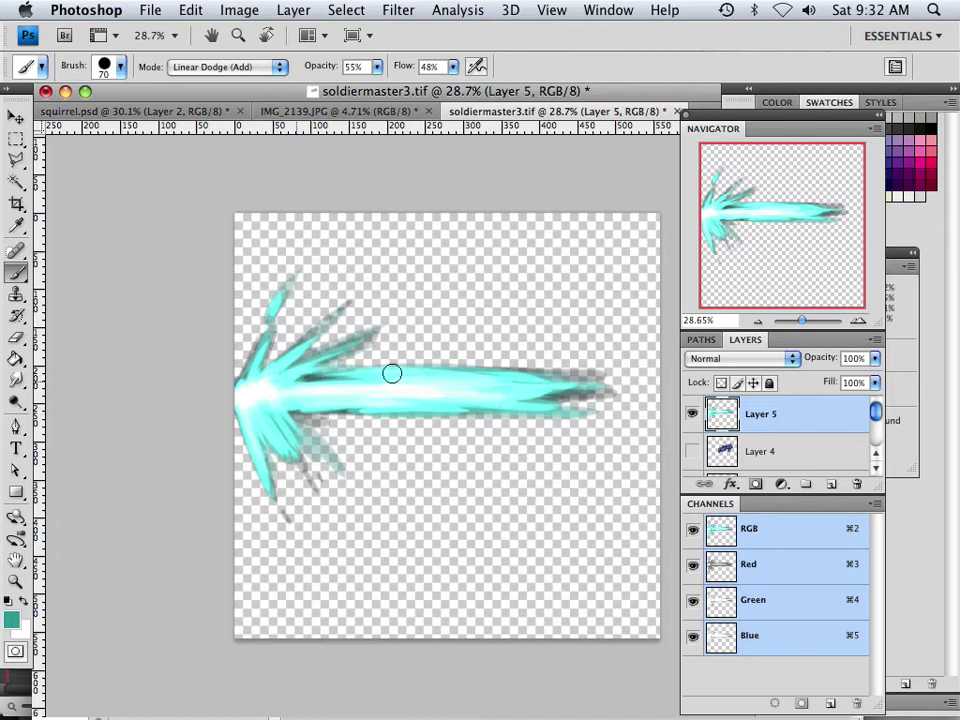
mouse_move(391, 373)
left_mouse_down()
mouse_move(475, 377)
mouse_move(498, 391)
mouse_move(617, 386)
left_mouse_up()
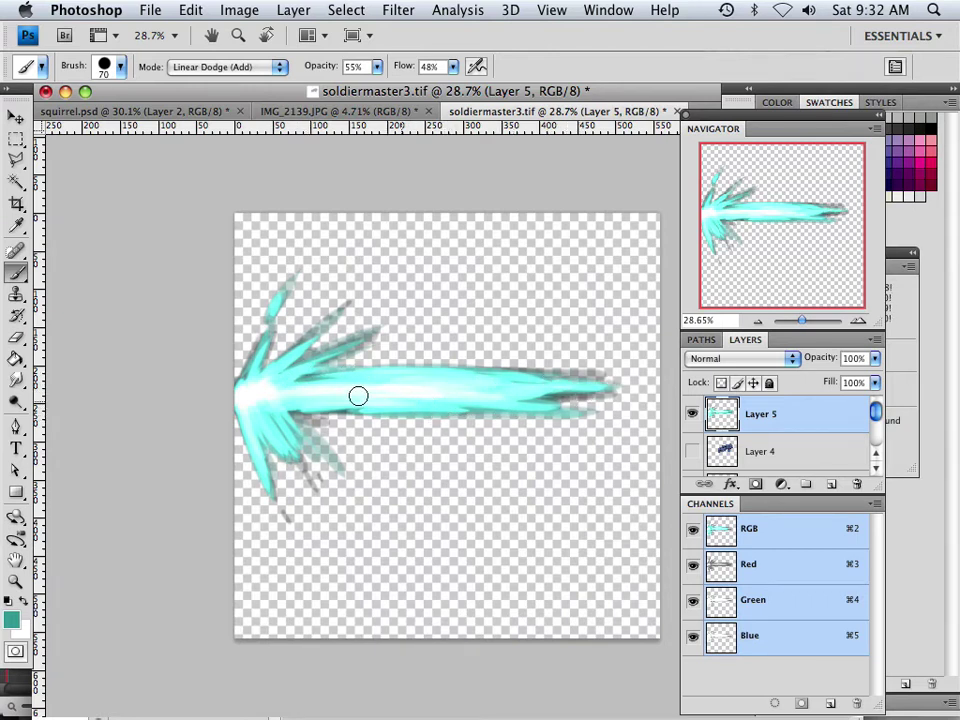
left_click_drag(281, 403, 366, 377)
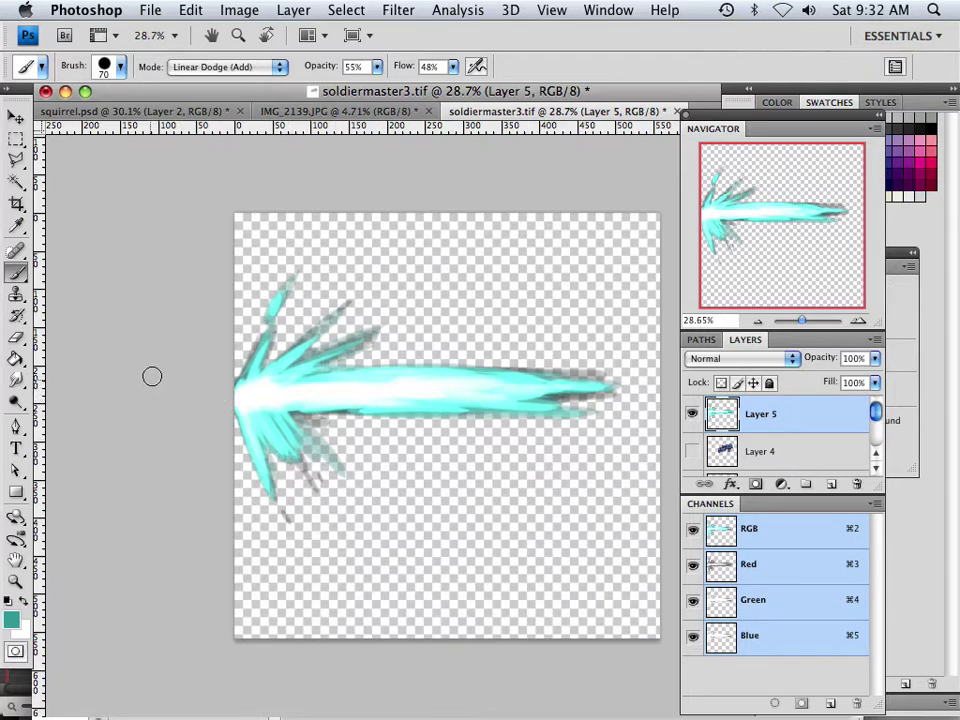
- Switch to the Eraser tool and soften its brush by lowering the hardness
left_click(24, 339)
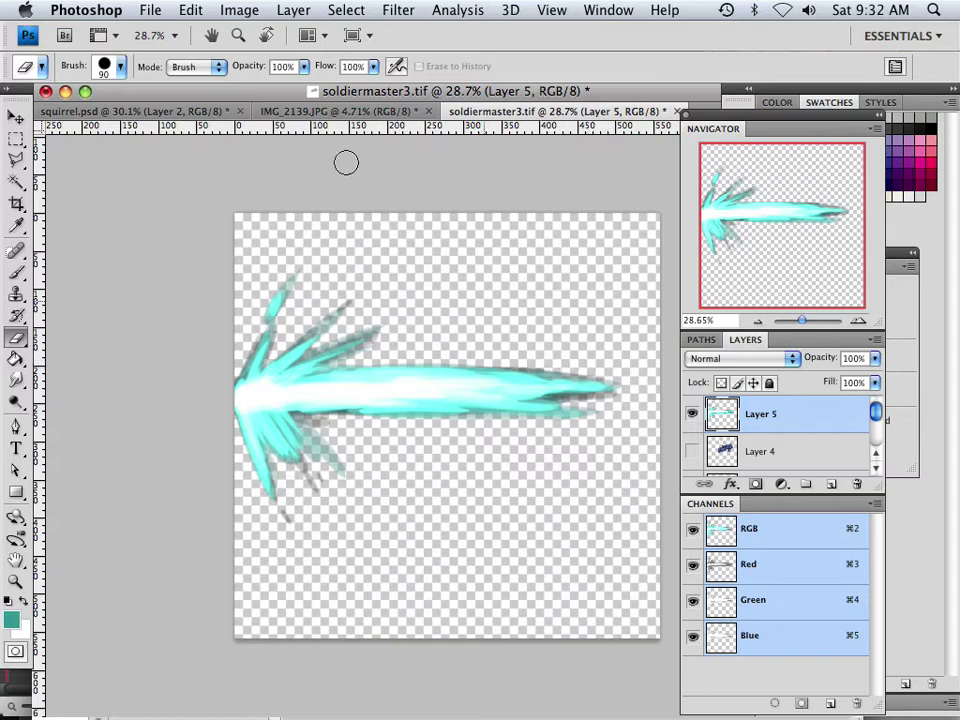
left_click(120, 66)
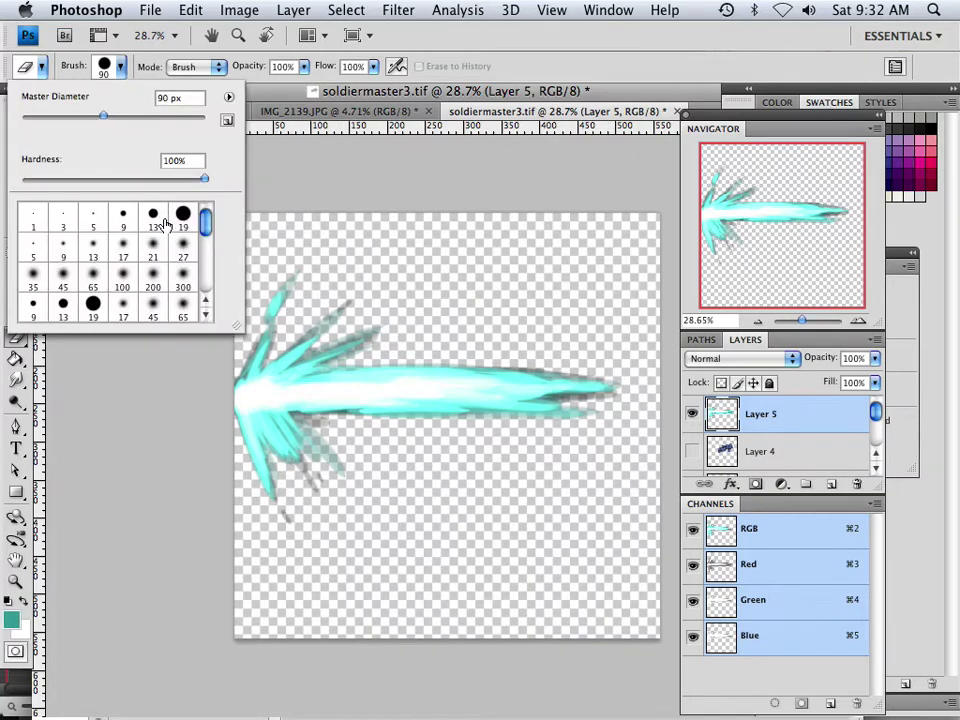
left_click(137, 185)
left_click(545, 315)
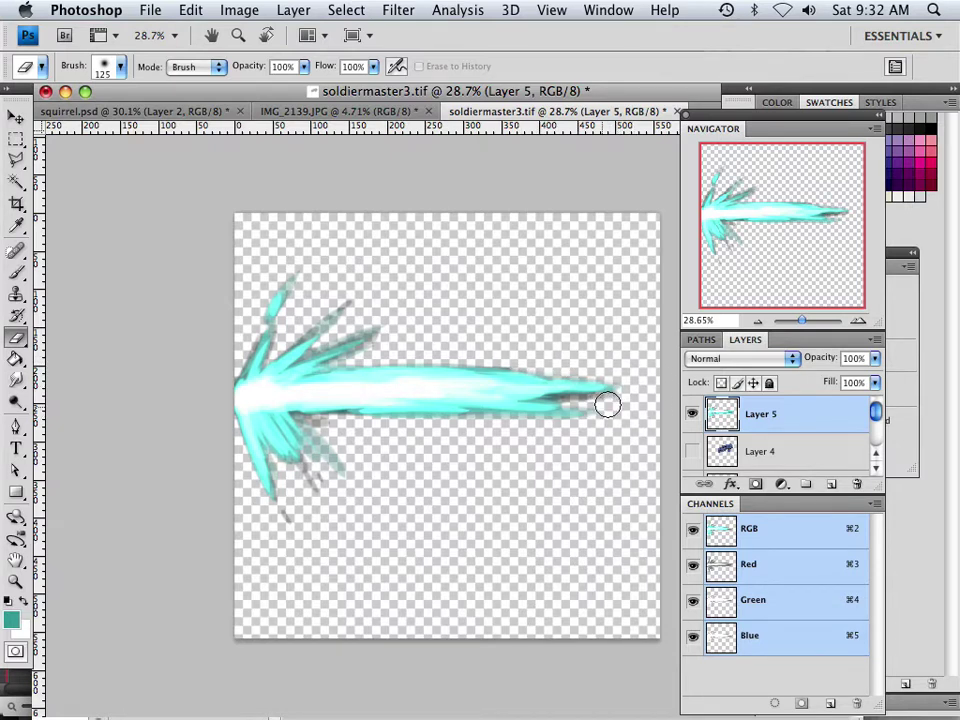
- Erase dark fringes around the beam and upper spikes, reducing the eraser to 80 px, and undo the last stroke inside the beam
left_click_drag(608, 405, 562, 427)
left_click_drag(469, 425, 317, 426)
left_click_drag(386, 352, 378, 343)
key("bracketleft")
key("bracketleft")
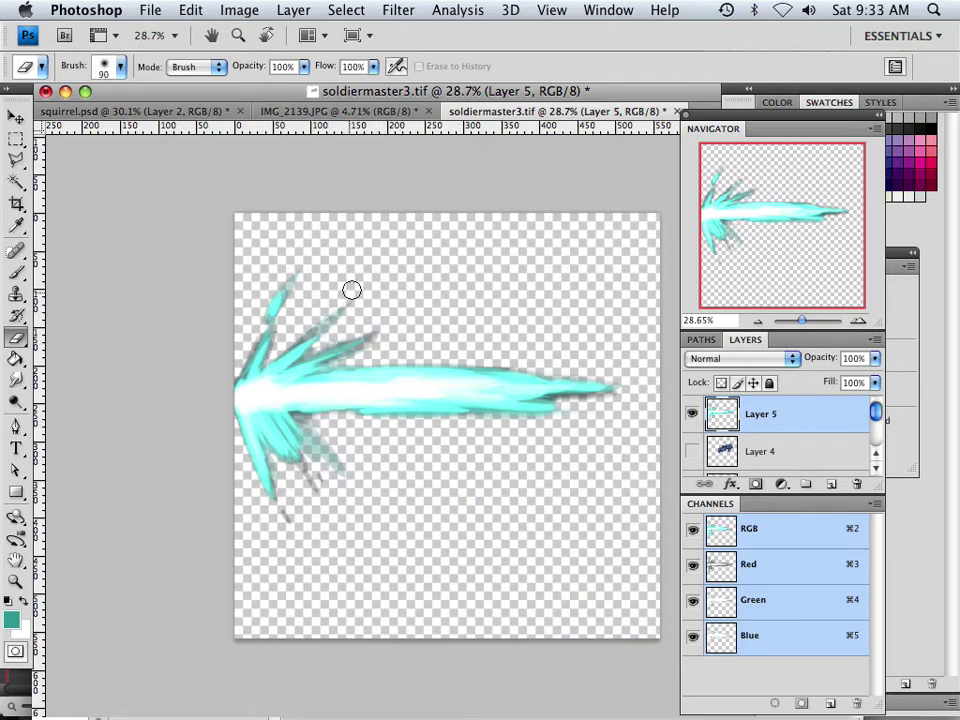
key("bracketleft")
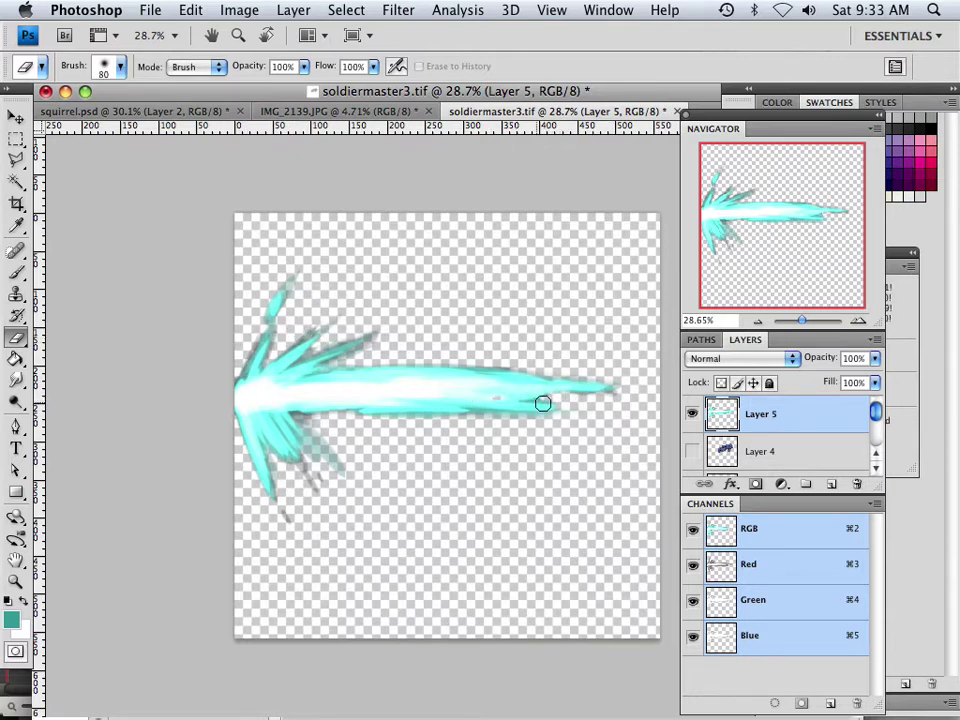
key("super+z")
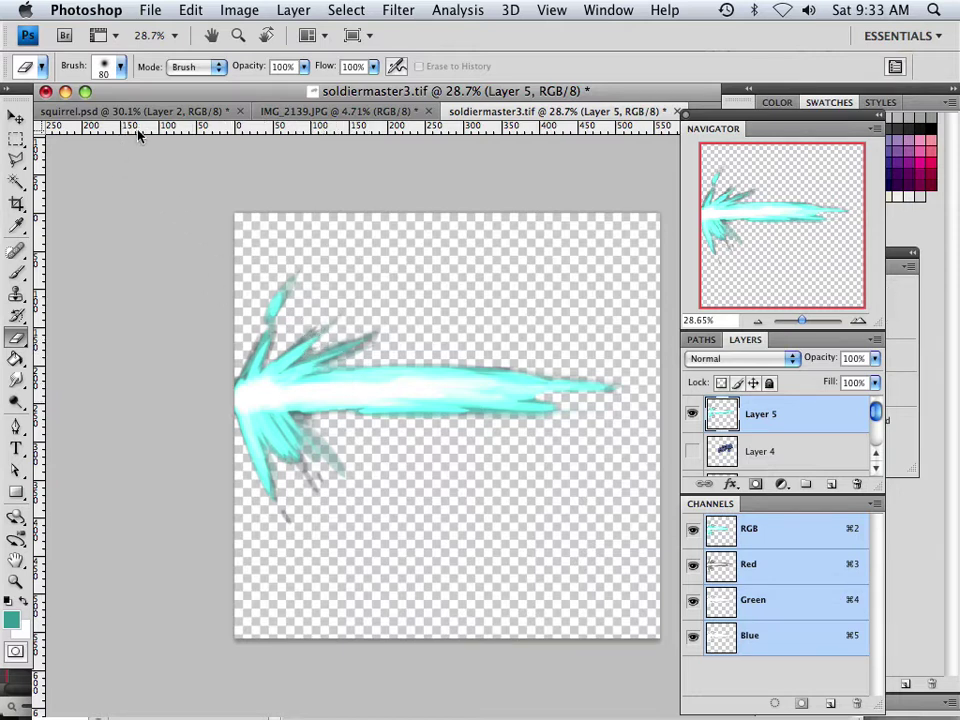
- Create a horizontal guide just above the canvas and turn on snapping
left_click_drag(176, 133, 213, 404)
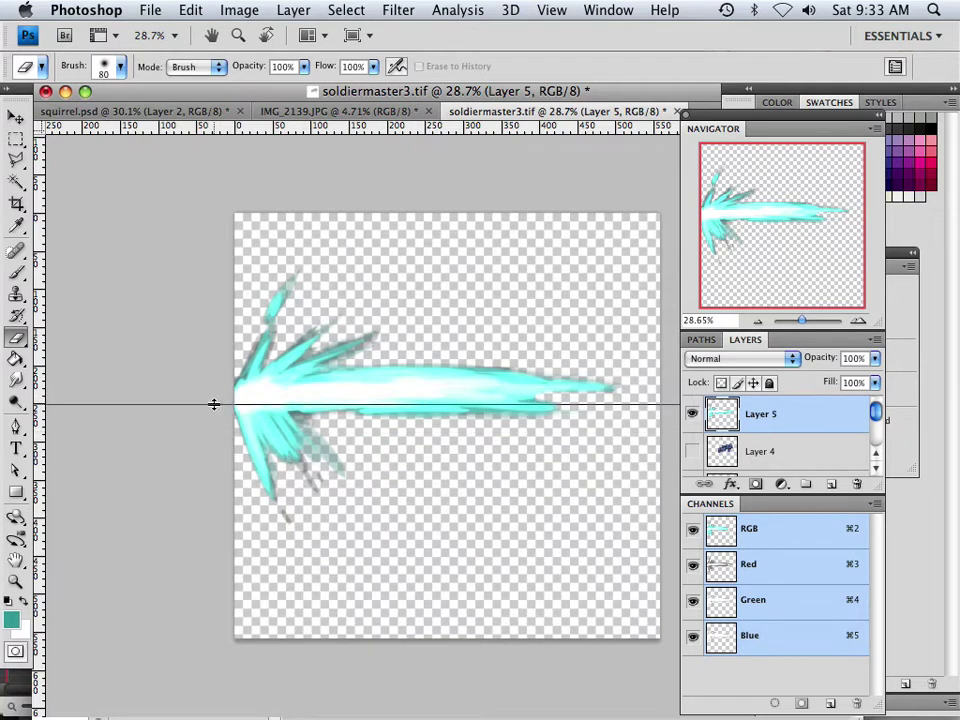
left_click_drag(213, 404, 330, 175)
left_click(549, 12)
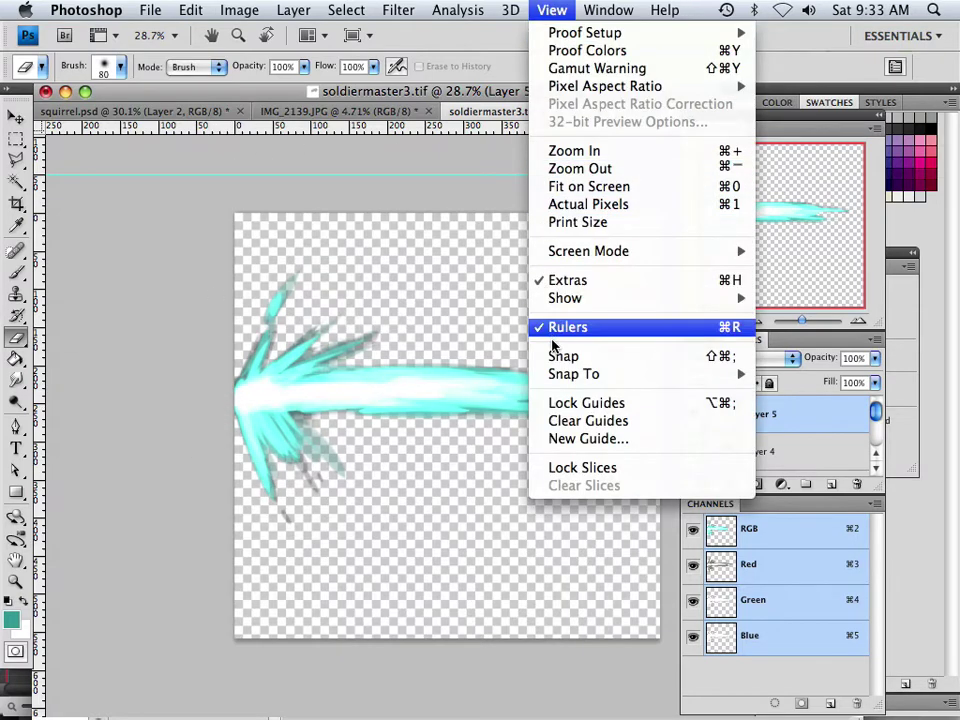
left_click(555, 355)
left_click(549, 12)
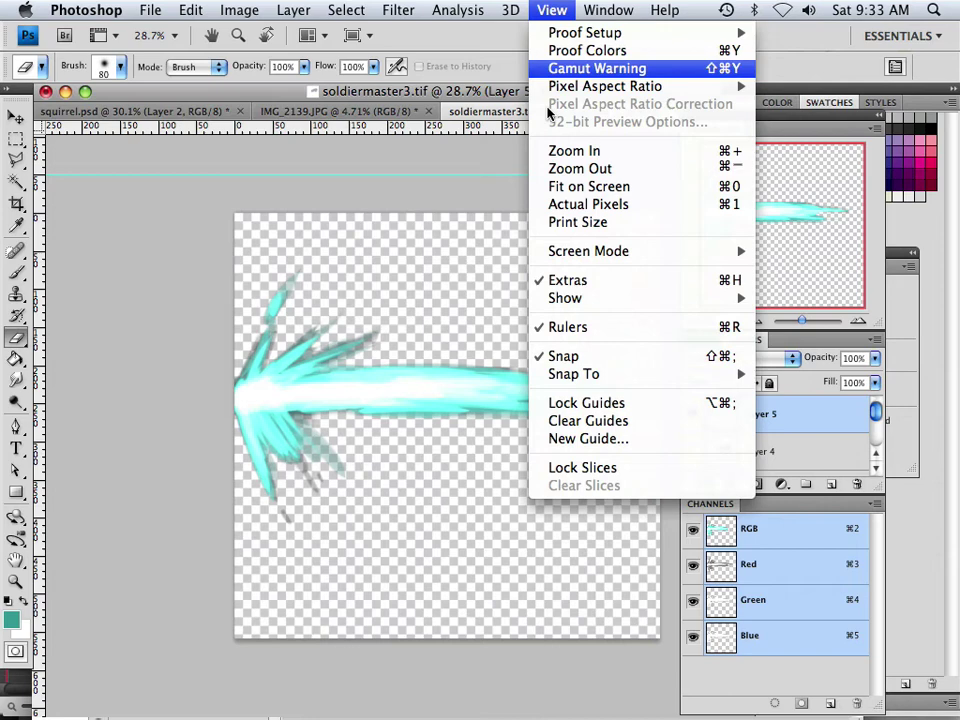
left_click(406, 177)
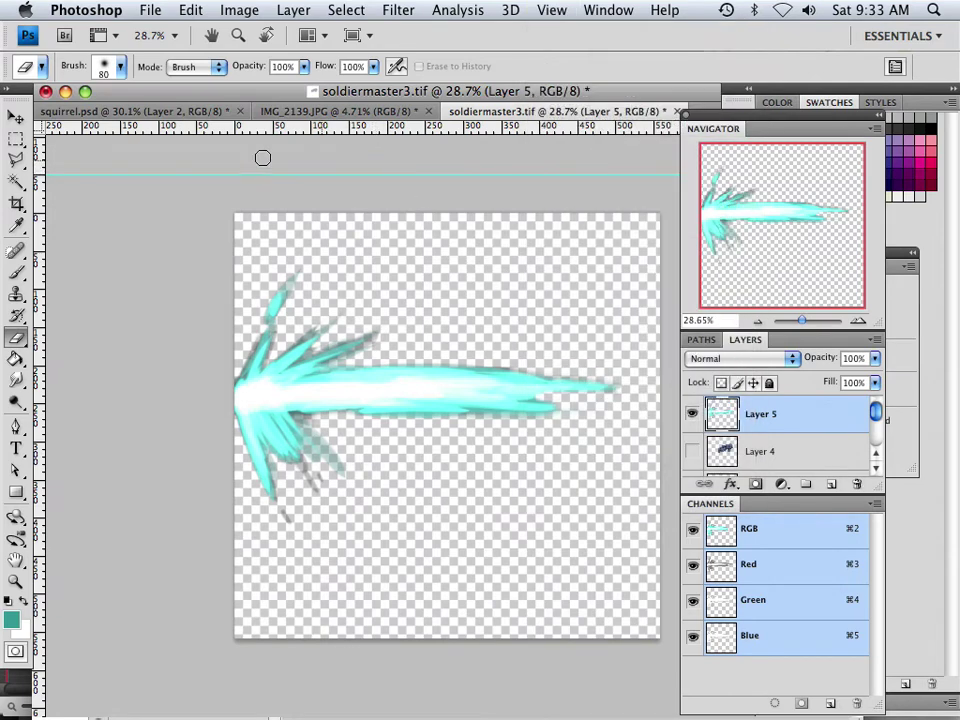
- Hide Layer 5 while moving the horizontal guide to the canvas's vertical centre, and show the layer again
key("v")
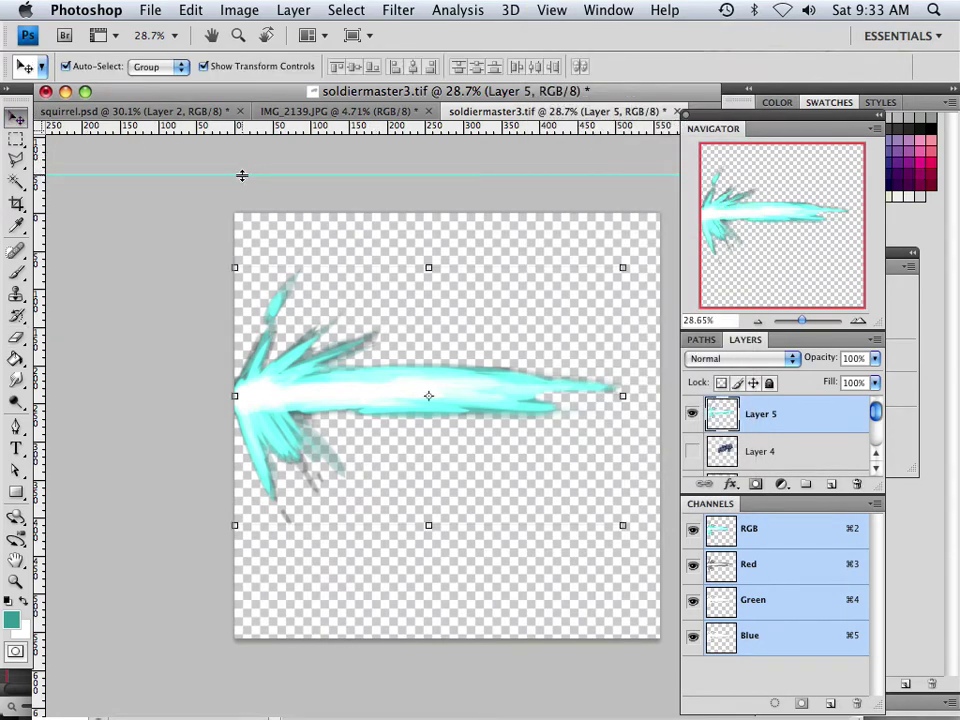
left_click(692, 416)
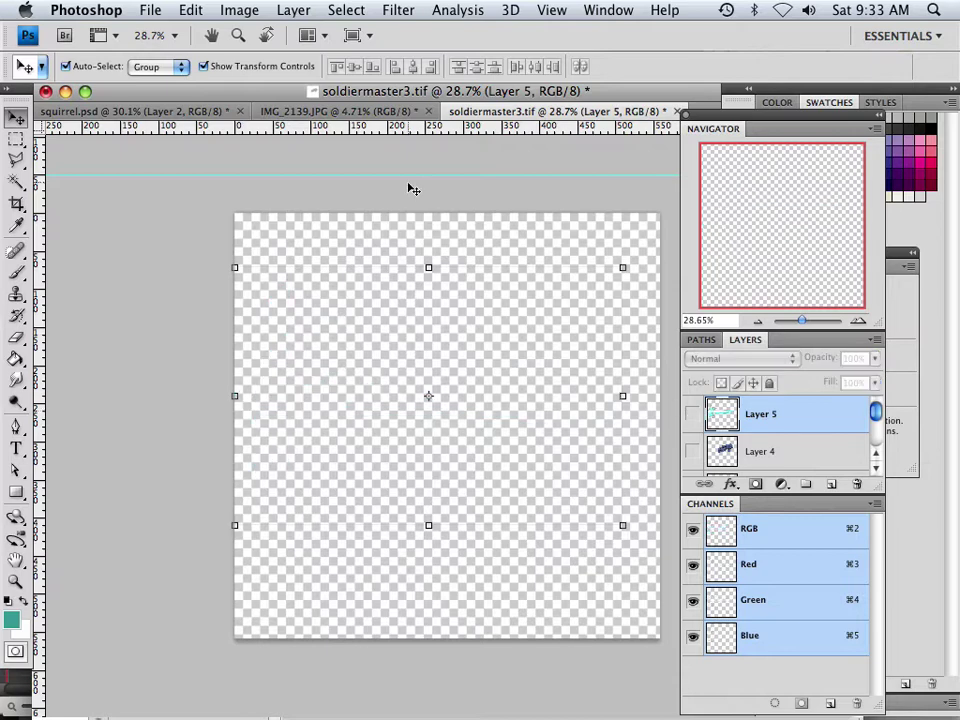
left_click(406, 174)
left_click_drag(406, 175, 399, 427)
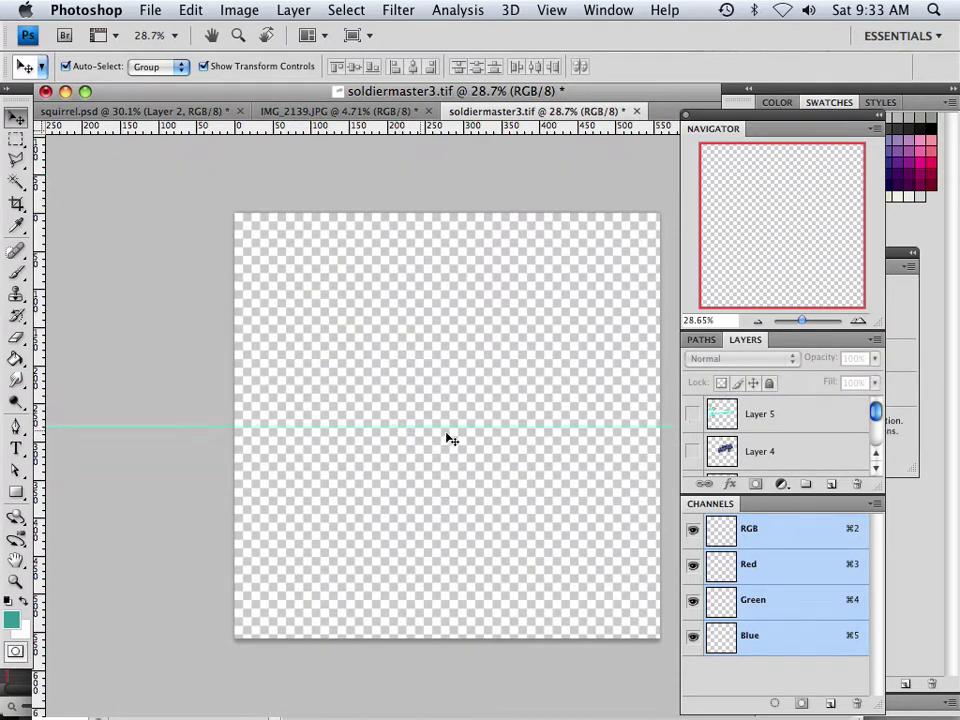
left_click(691, 414)
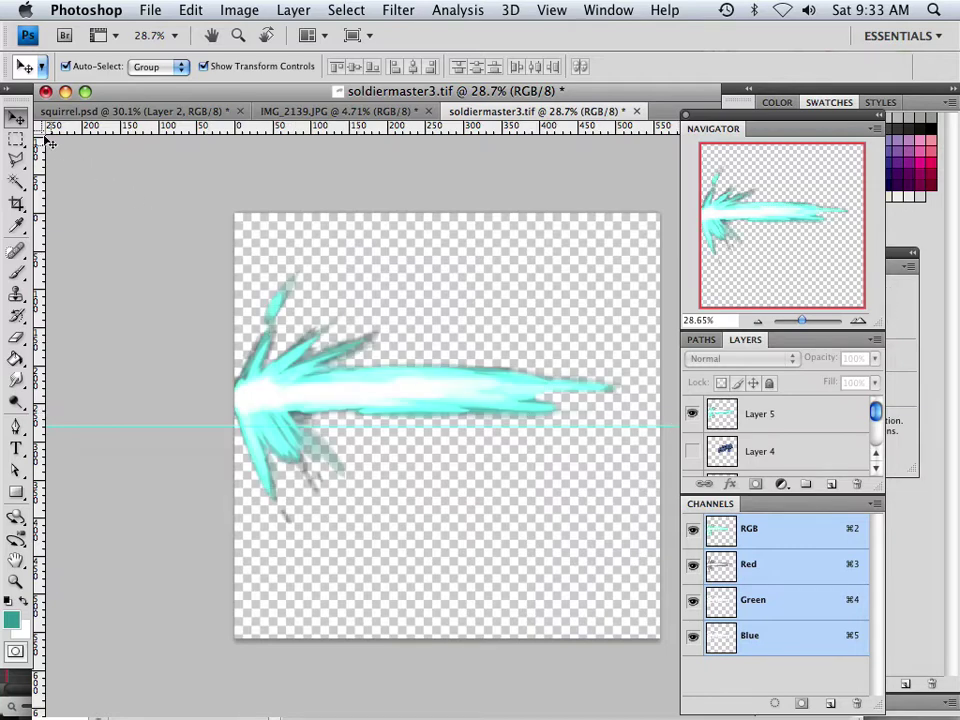
- Move the blast on Layer 5 straight down until its centre snaps to the horizontal guide
left_click(766, 414)
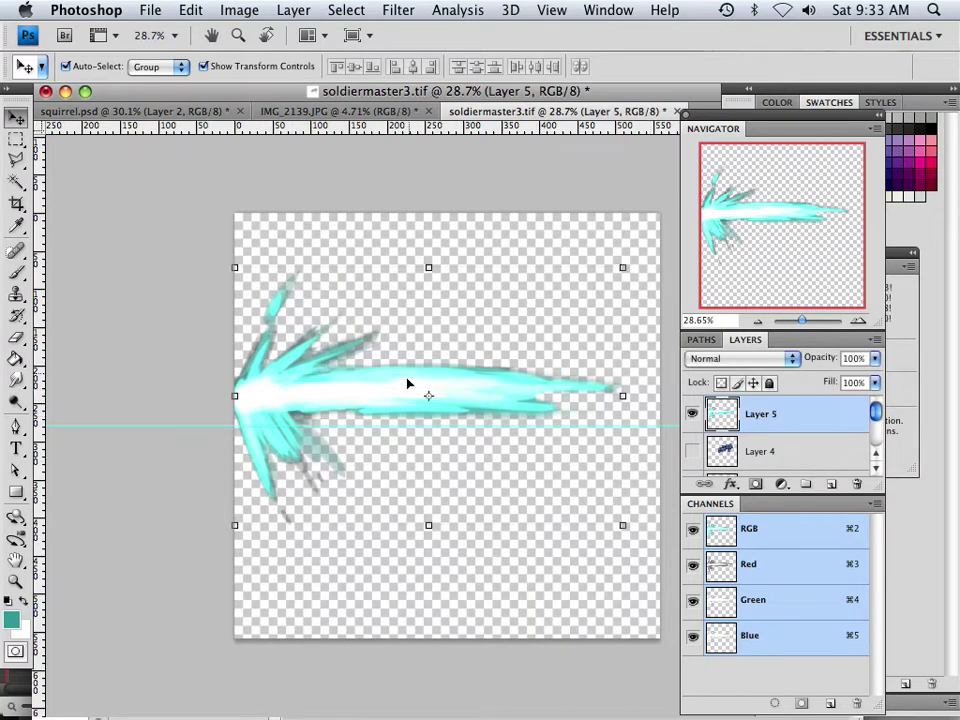
left_click_drag(471, 389, 471, 407)
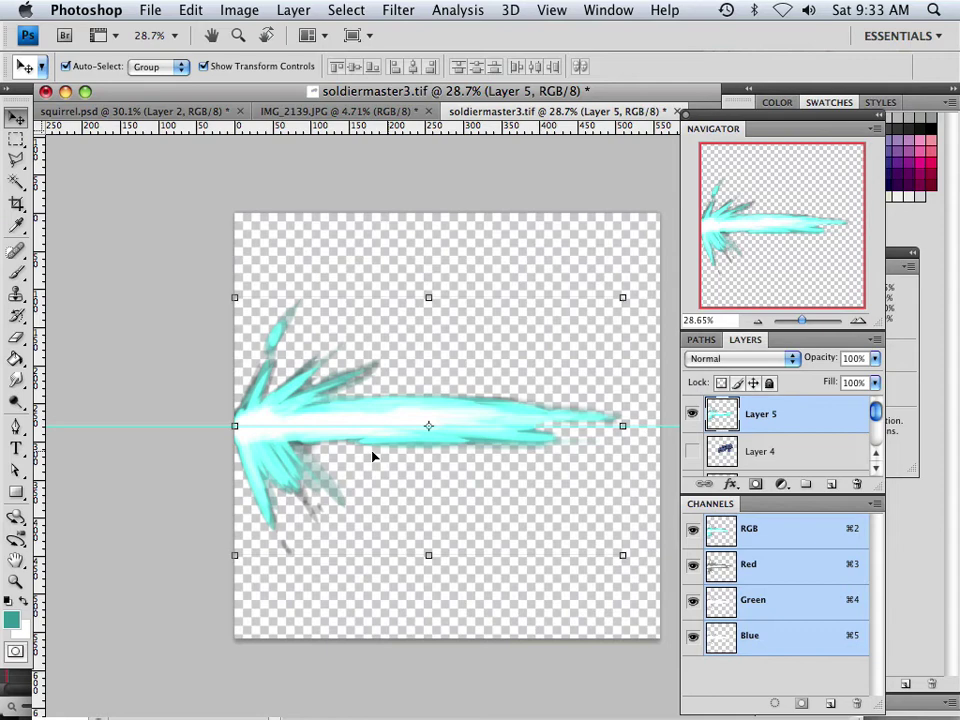
left_click(150, 10)
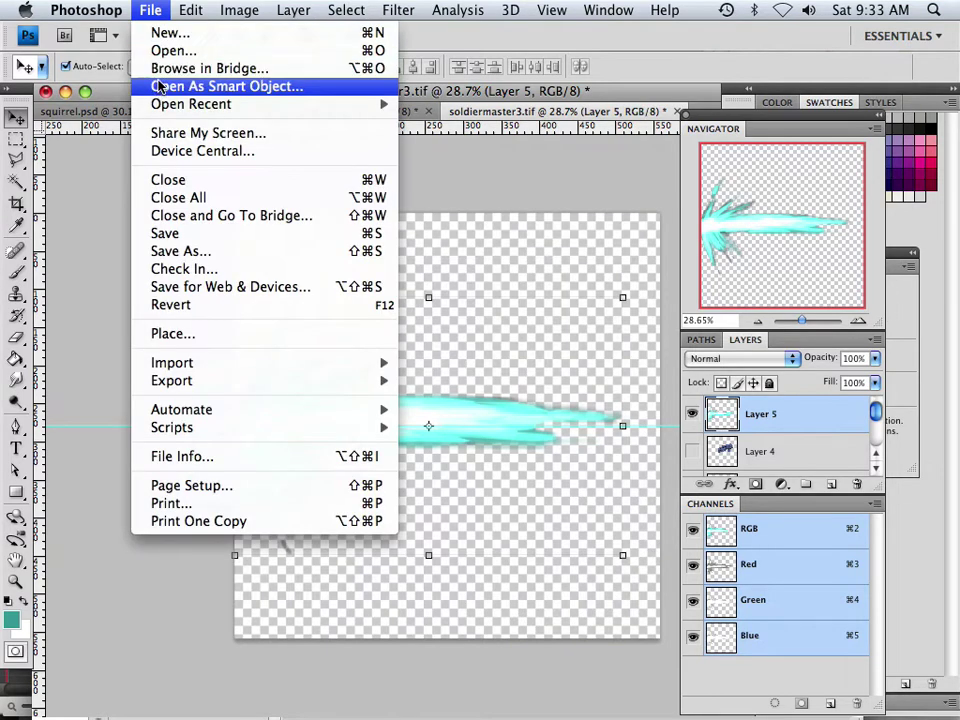
left_click(612, 268)
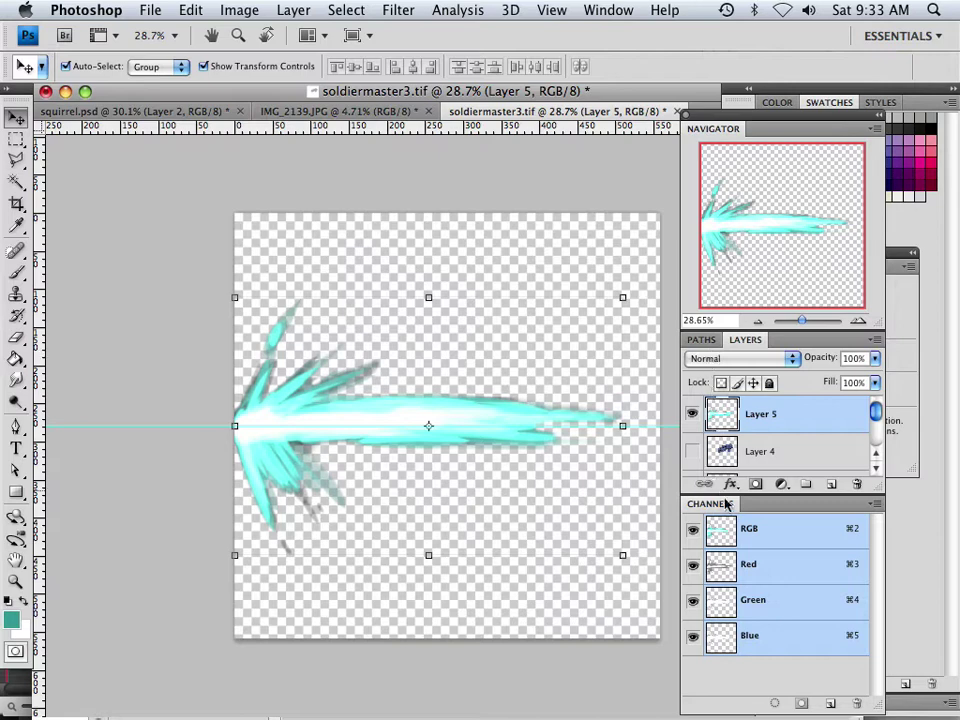
- Load Layer 5's transparency as a selection, save it as a new alpha channel, and deselect
left_click(722, 416, "super")
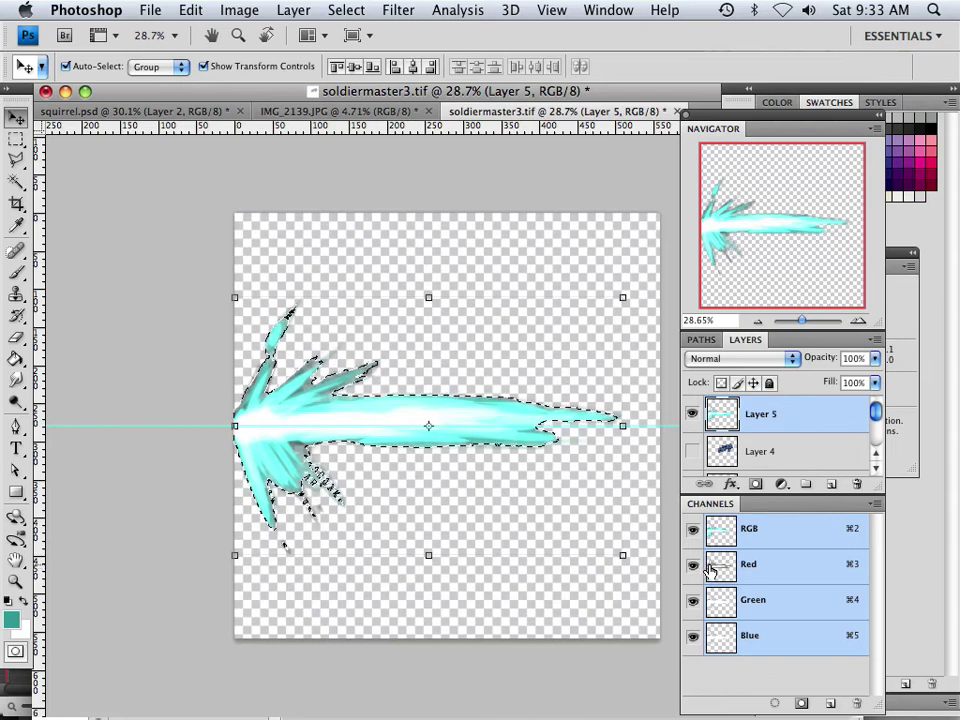
left_click(801, 703)
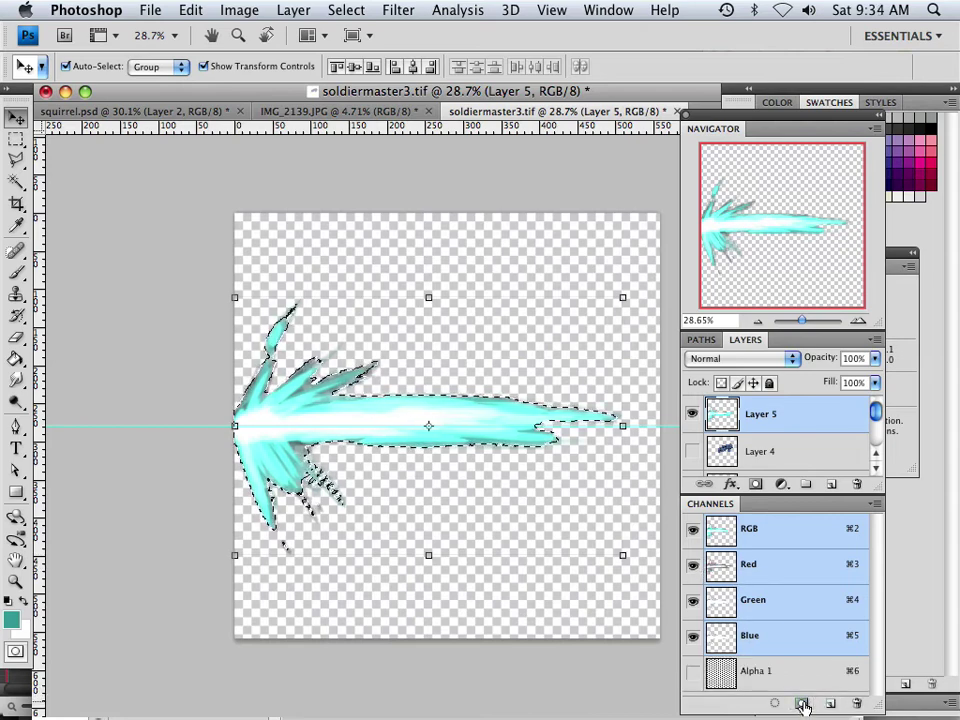
double_click(722, 671)
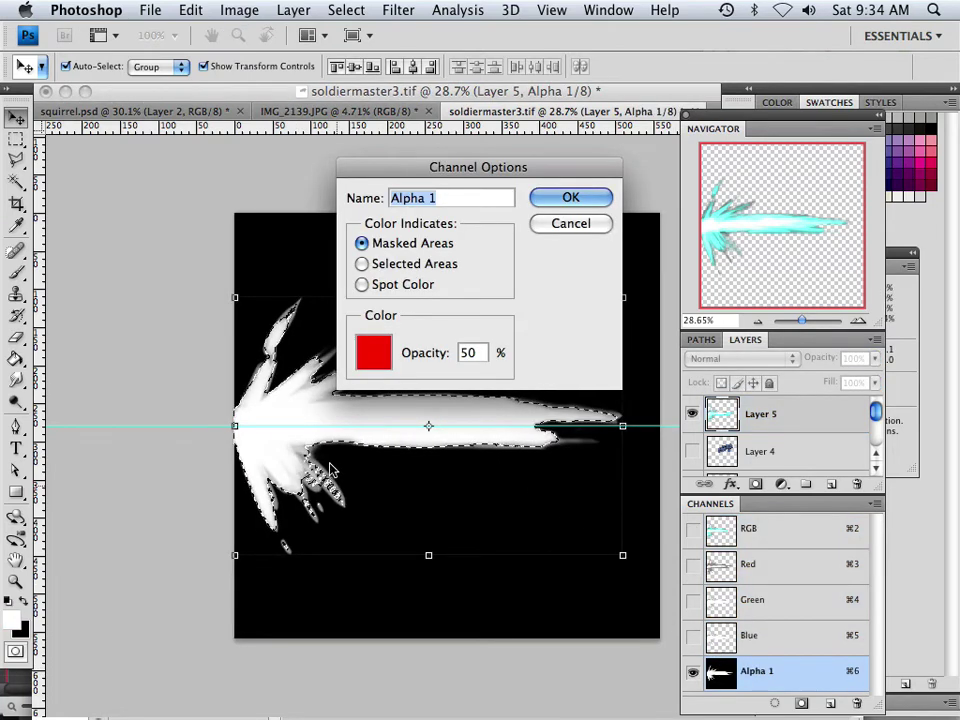
key("Return")
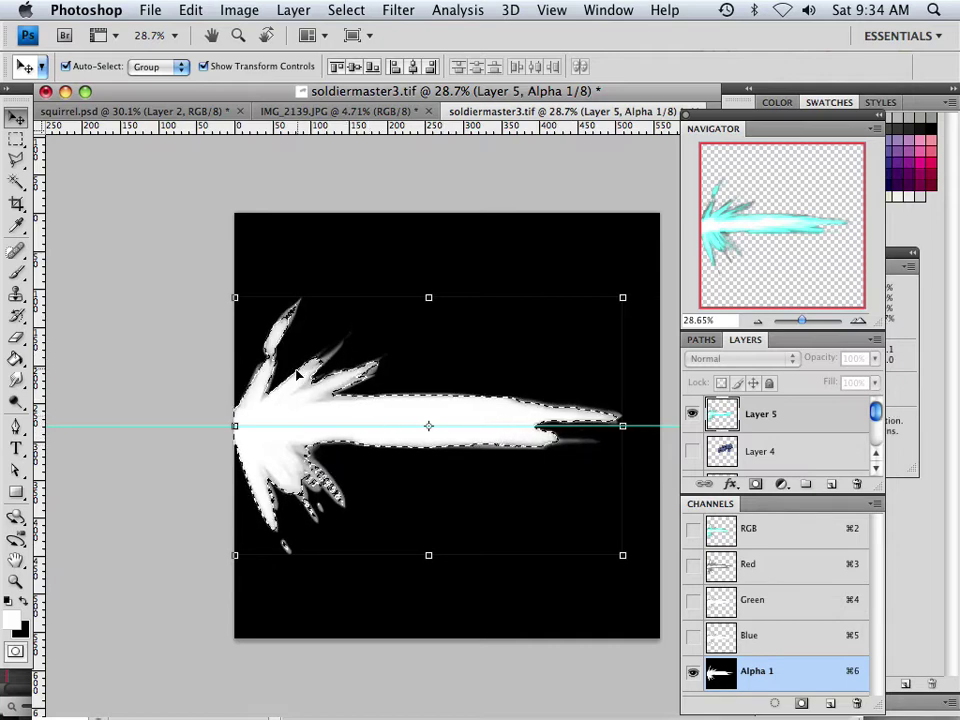
left_click(345, 10)
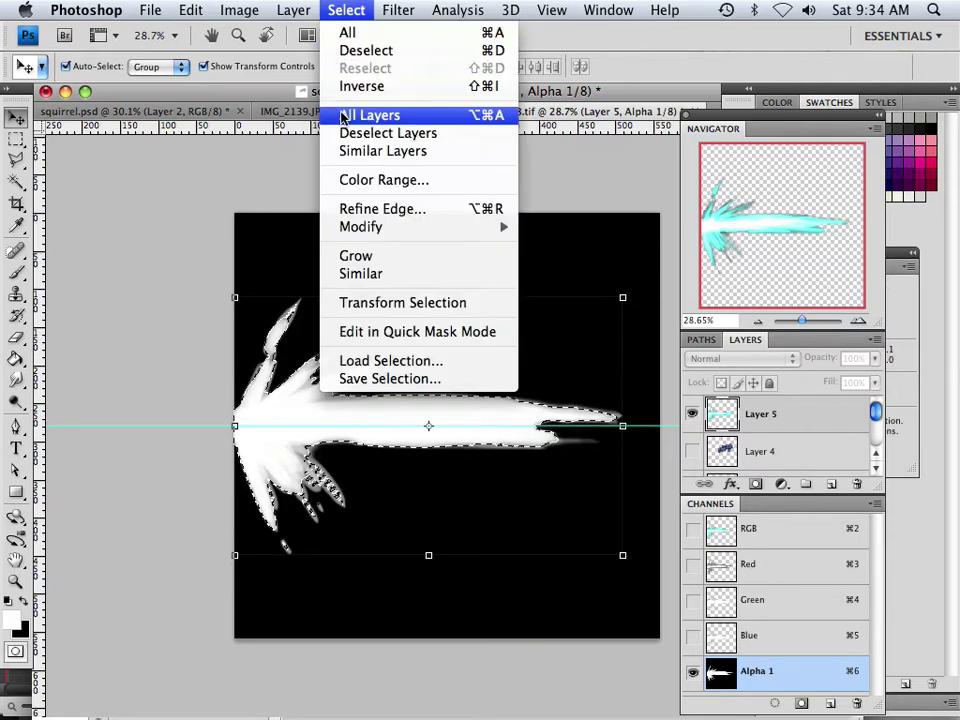
left_click(360, 52)
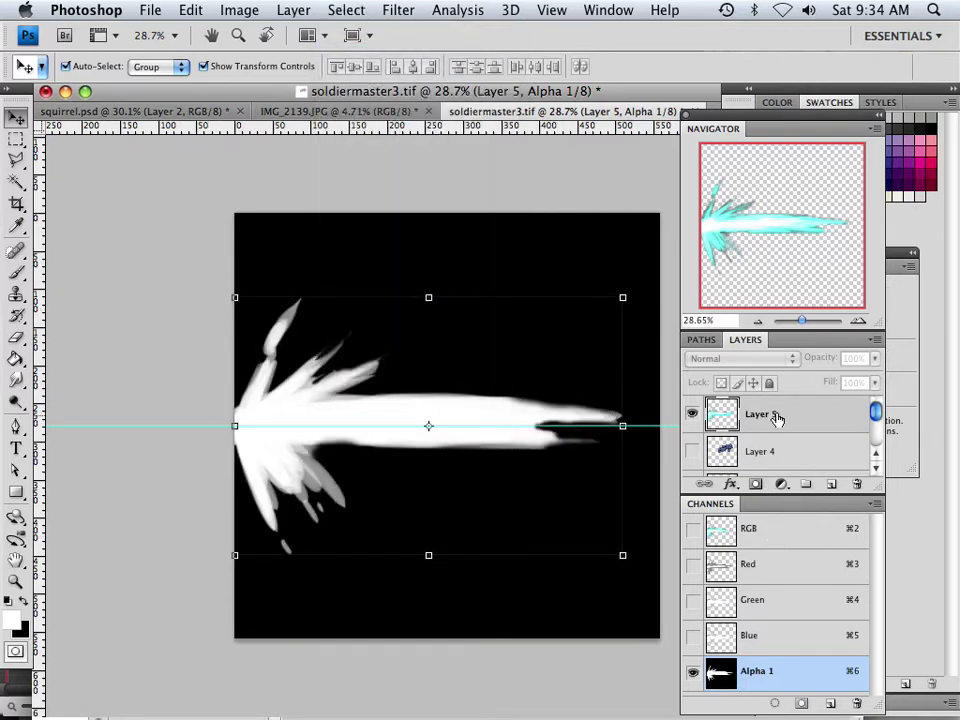
- Return to Layer 5 and save the document as muzzle.tif with alpha channels and layers, no image compression and RLE layer compression
double_click(777, 419)
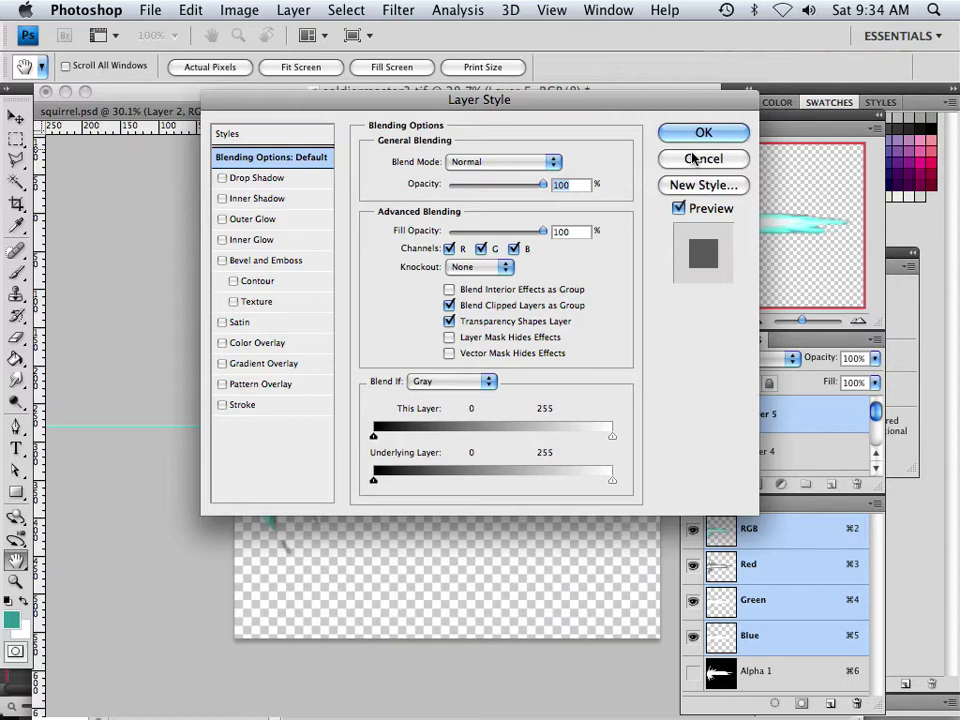
left_click(703, 159)
key("v")
left_click(150, 10)
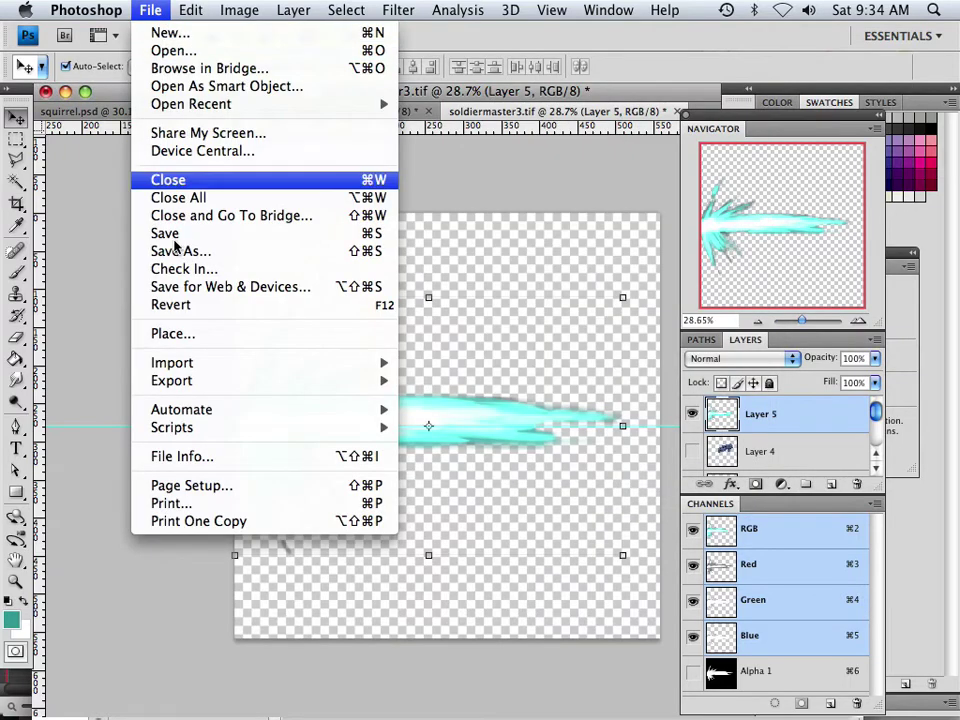
left_click(230, 251)
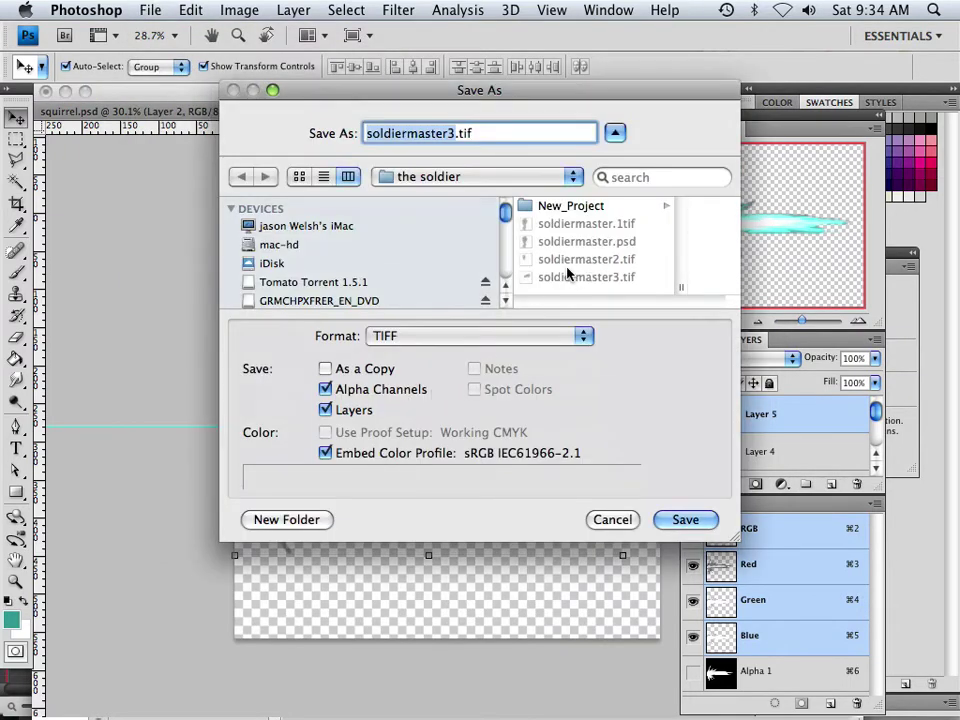
type("mu")
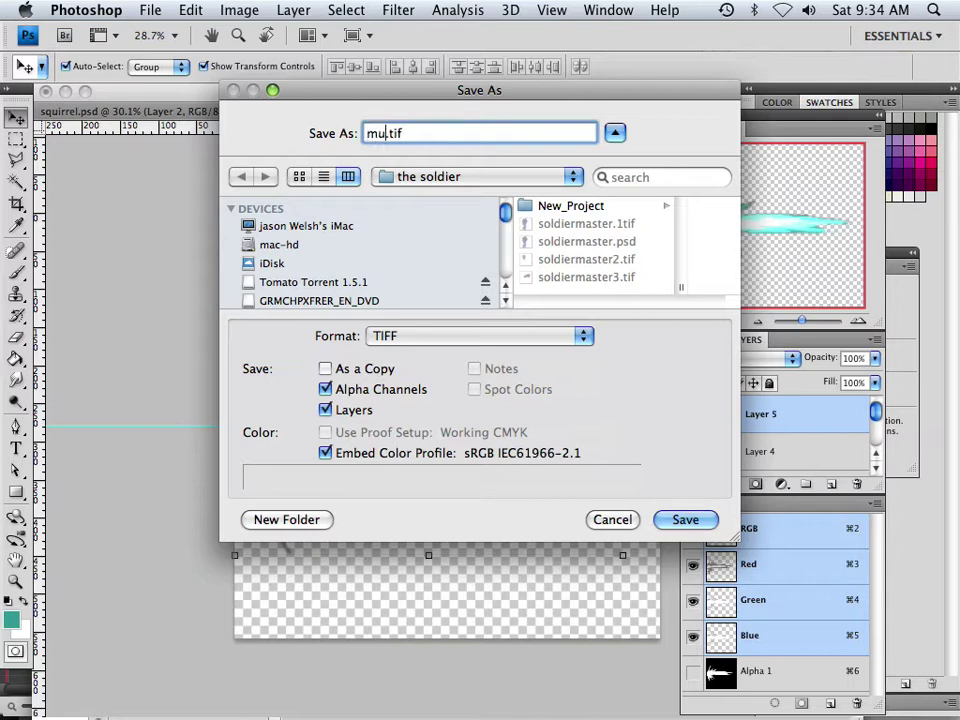
type("zzle")
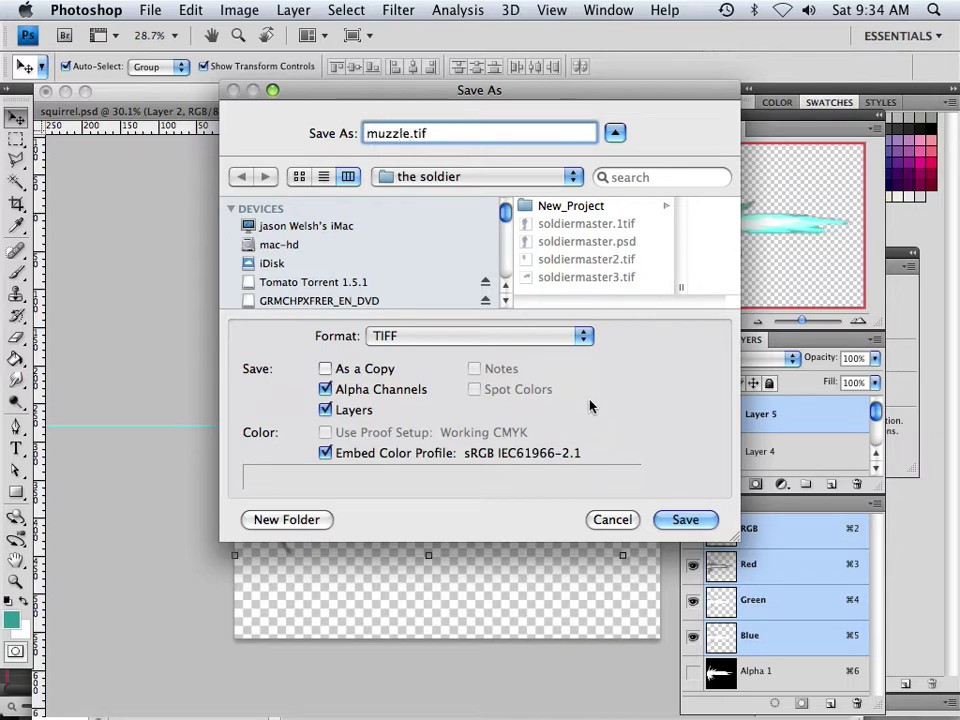
left_click(684, 520)
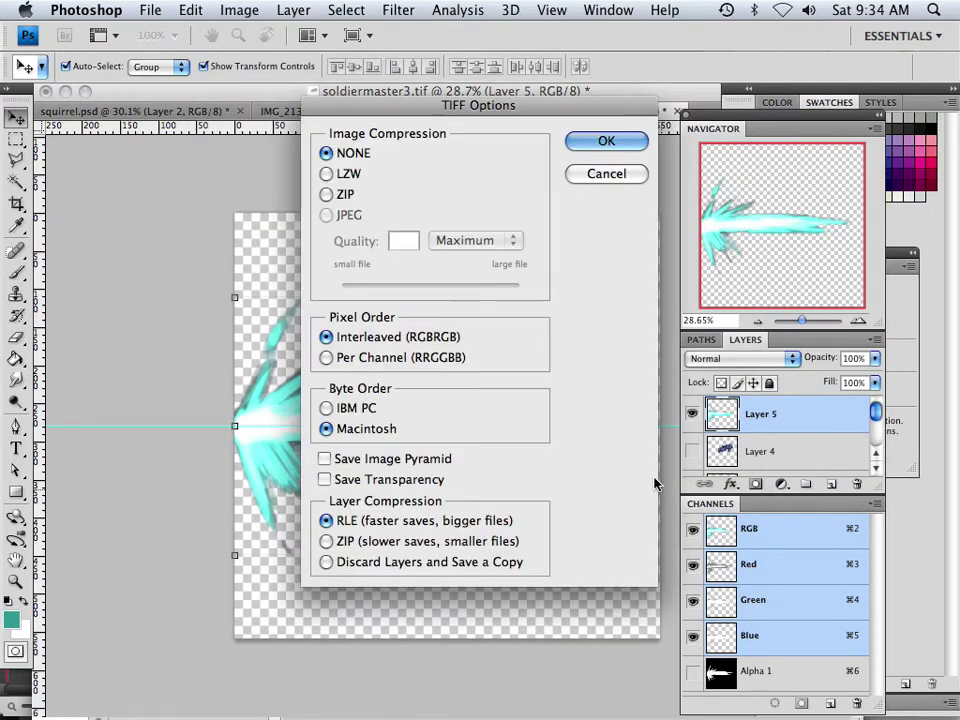
left_click(602, 142)
- Switch to Maya and import muzzle.tif from the soldier folder into the Hypershade as a file texture
mouse_move(497, 706)
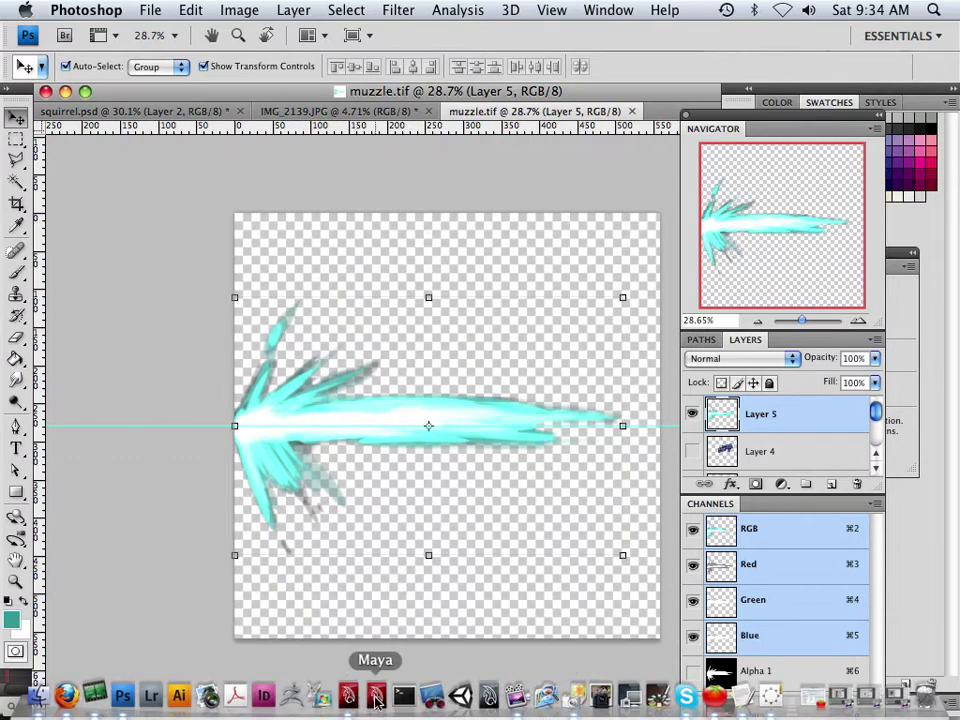
left_click(370, 697)
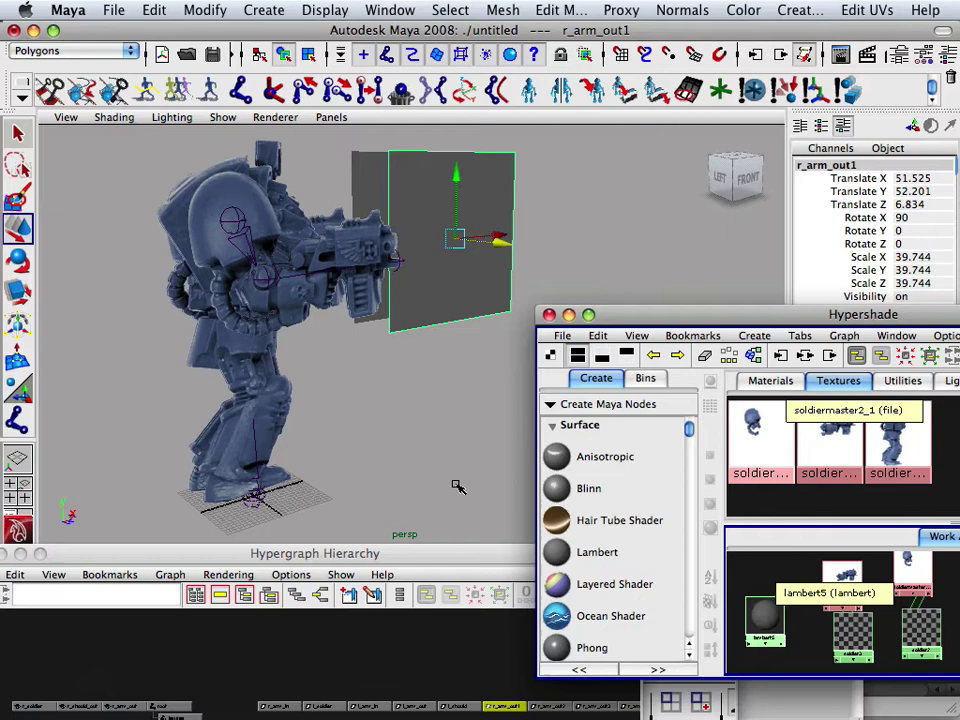
left_click_drag(700, 316, 526, 171)
mouse_move(120, 700)
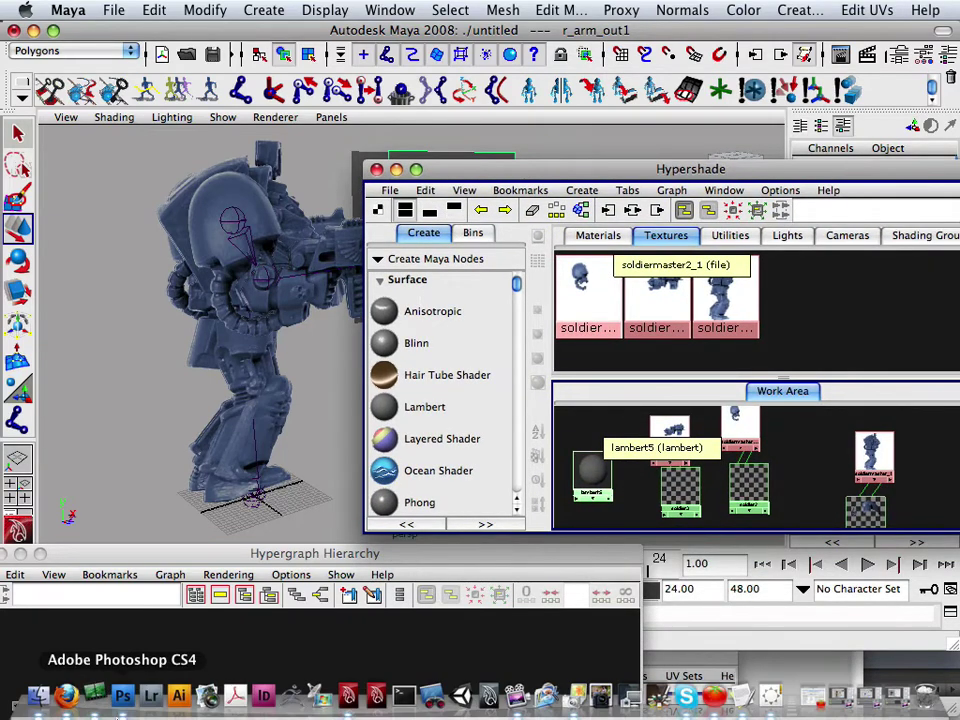
left_click(38, 697)
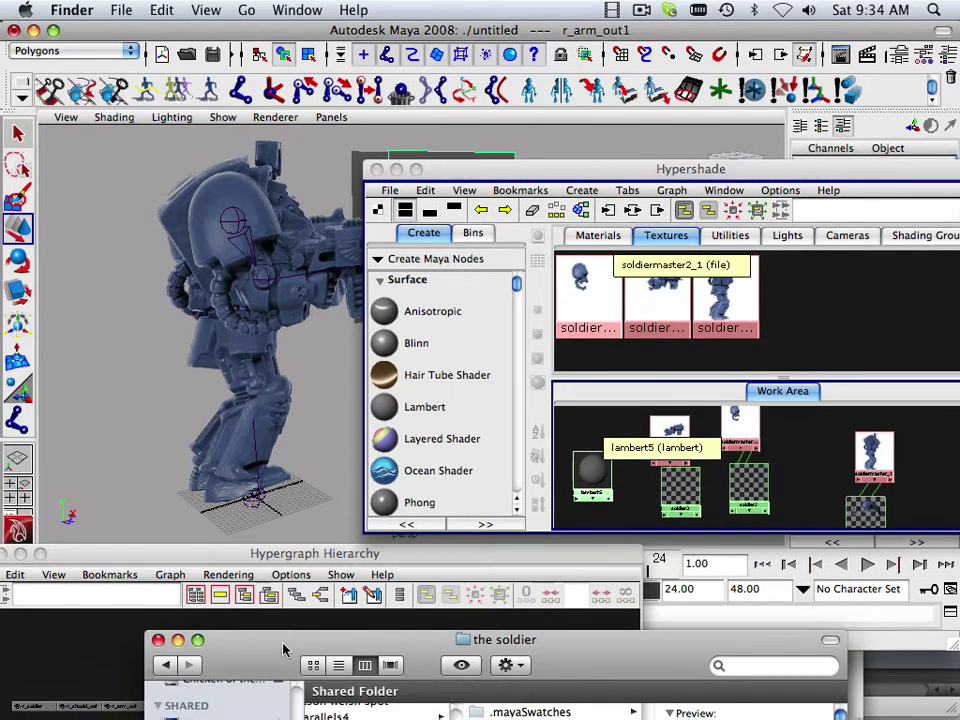
left_click_drag(283, 649, 75, 377)
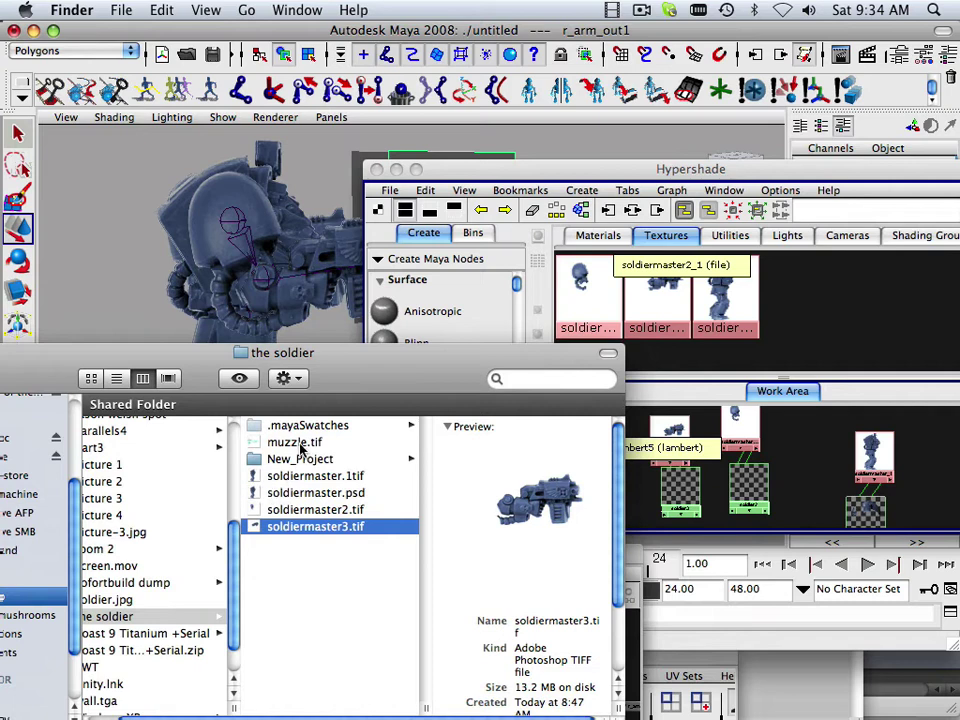
left_click_drag(295, 442, 620, 250)
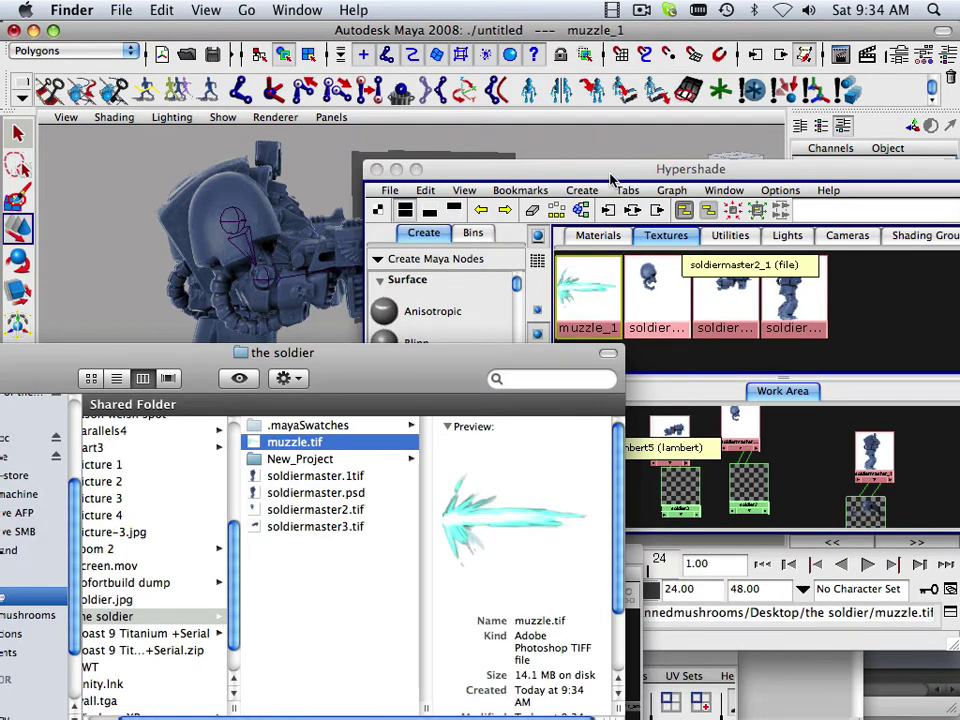
- Connect the muzzle_1 texture to the color input of lambert5 in the Hypershade
left_click_drag(628, 176, 698, 67)
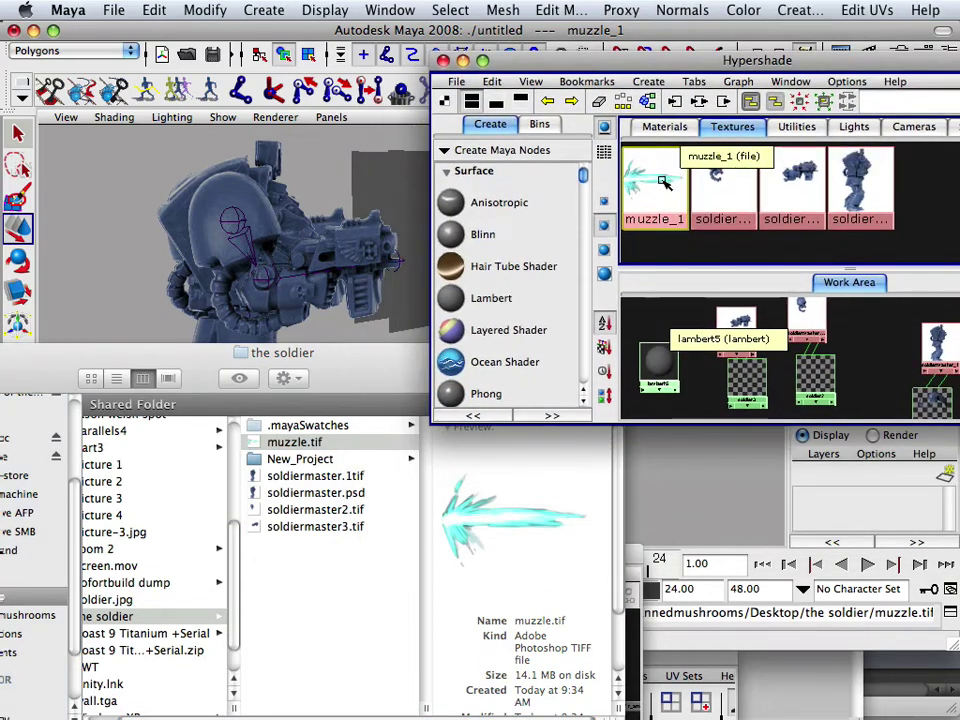
left_click_drag(666, 364, 666, 364)
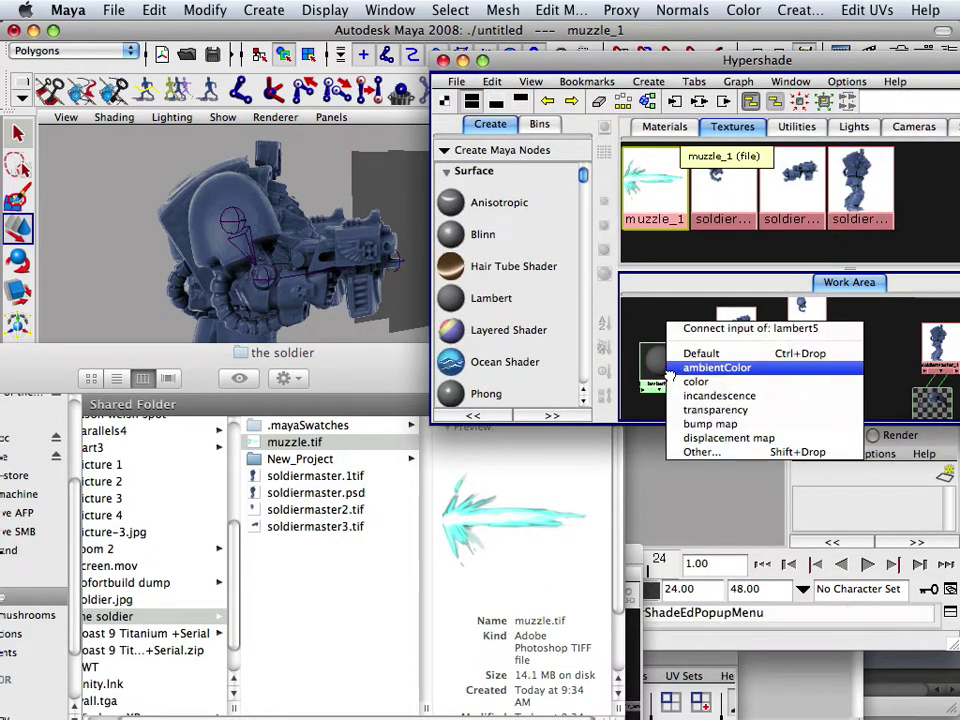
left_click(645, 380)
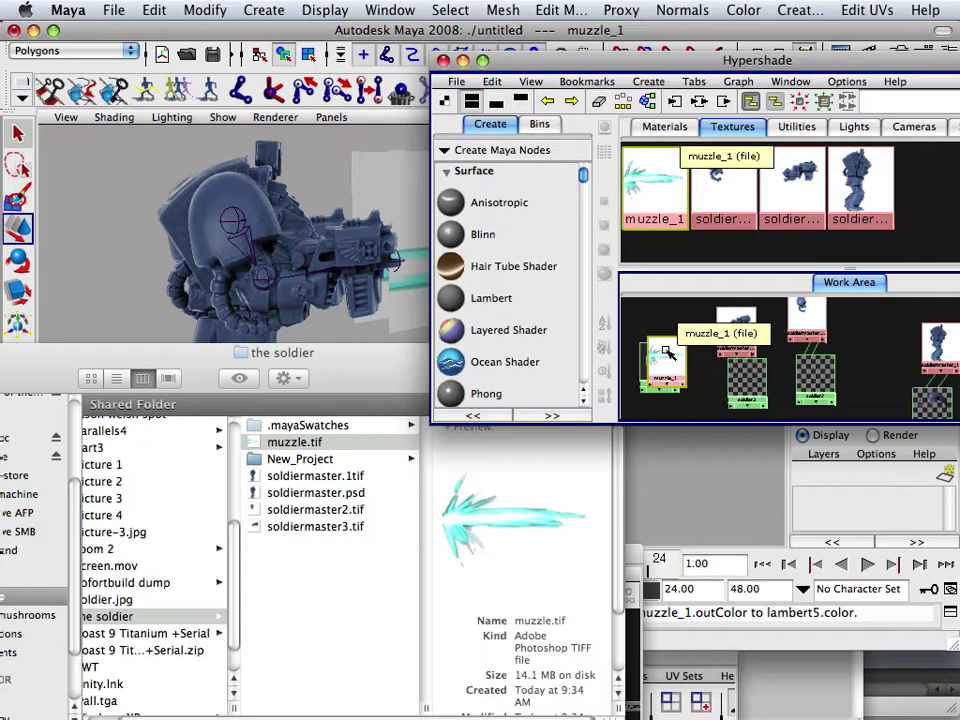
- Connect the muzzle_1 texture to the transparency input of lambert5 and move the Hypershade clear of the model
left_click_drag(667, 351, 664, 306)
scroll(663, 317, "down", 1)
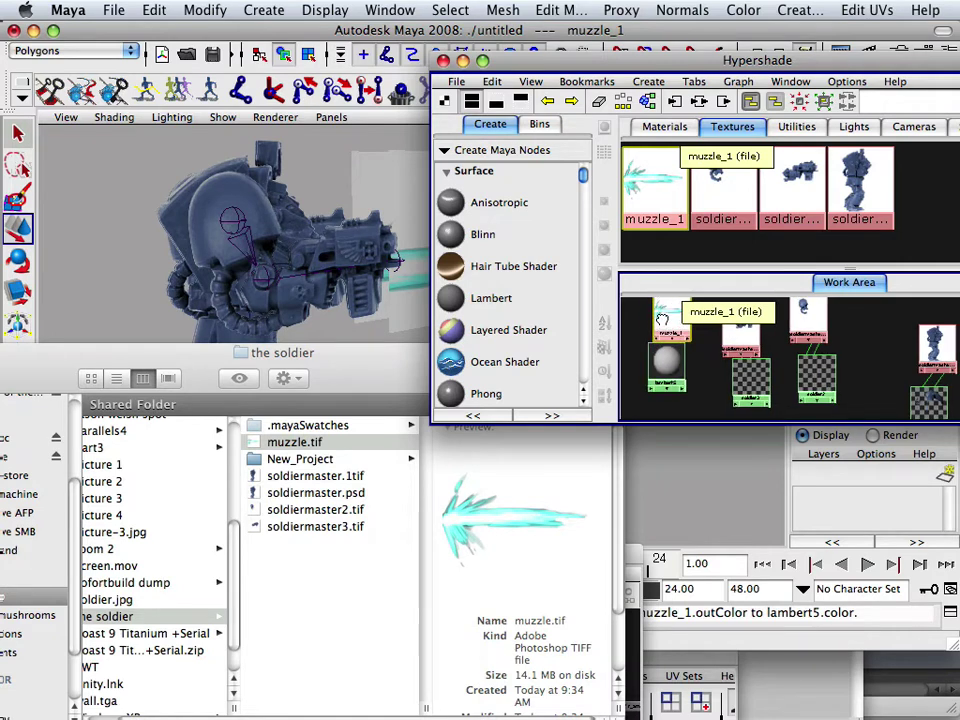
left_click_drag(665, 360, 666, 362)
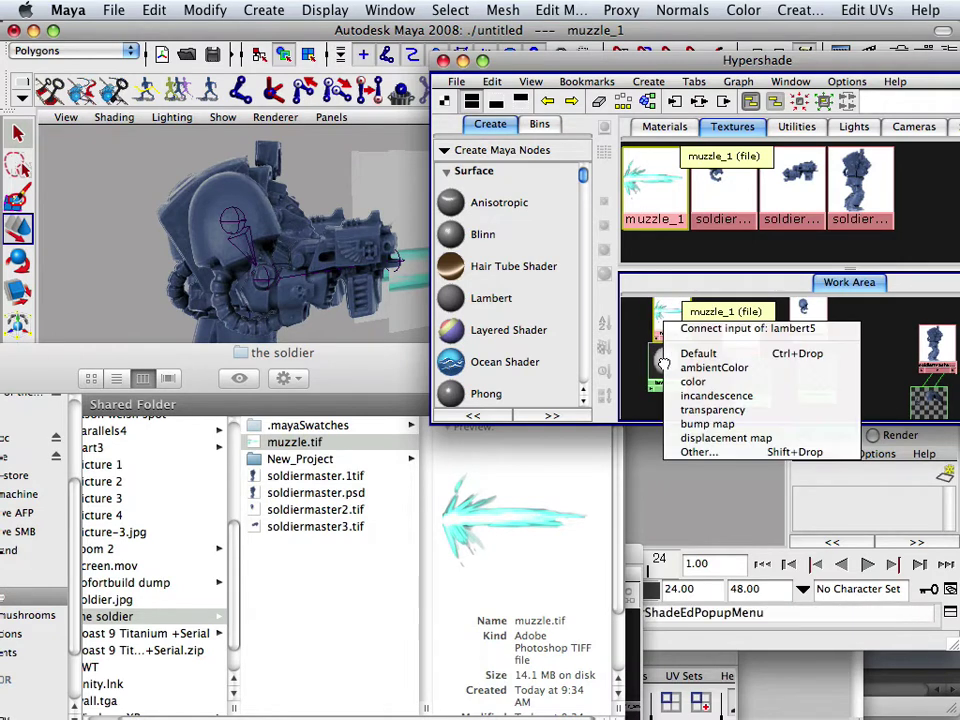
left_click(680, 410)
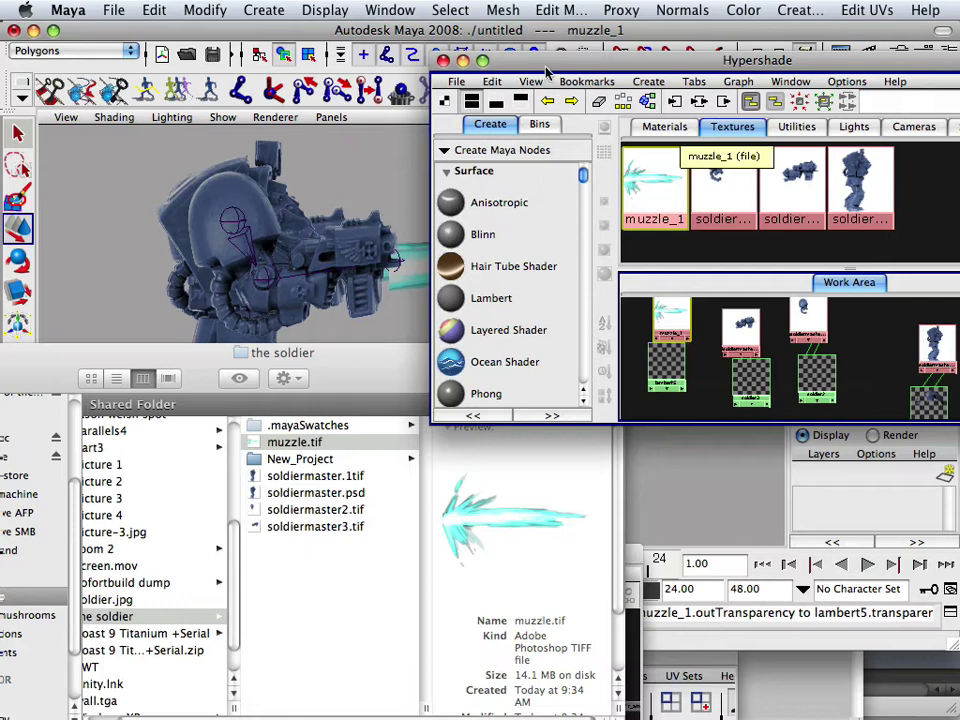
left_click_drag(545, 70, 395, 600)
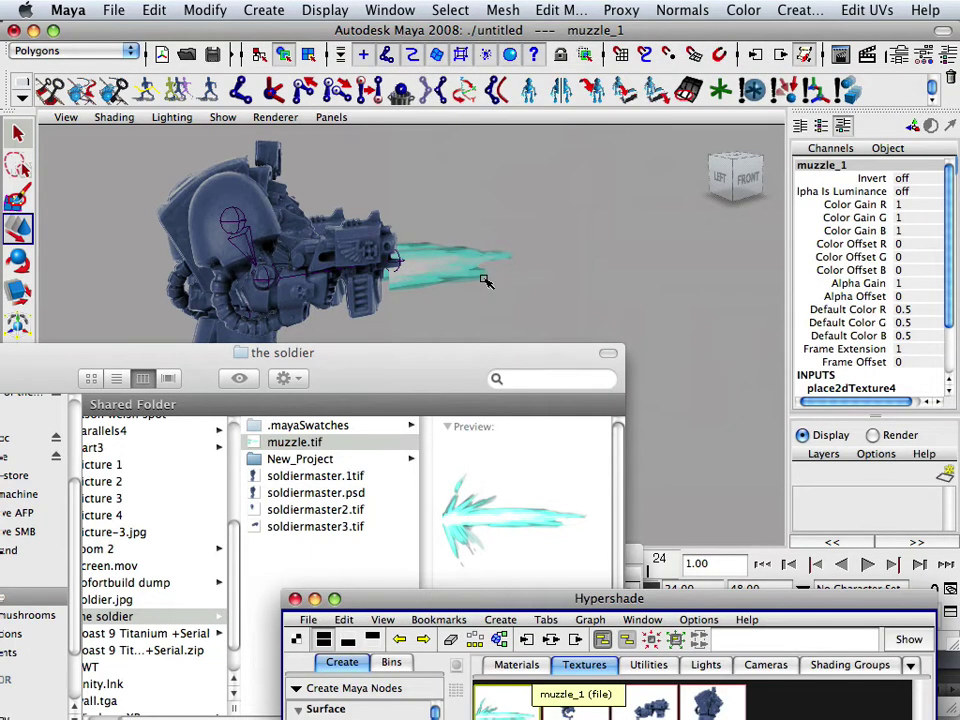
- Delete the plane r_arm_out3 and the other muzzle blast plane overlapping it at the soldier's far gun
left_click_drag(497, 284, 433, 291)
left_click(445, 278)
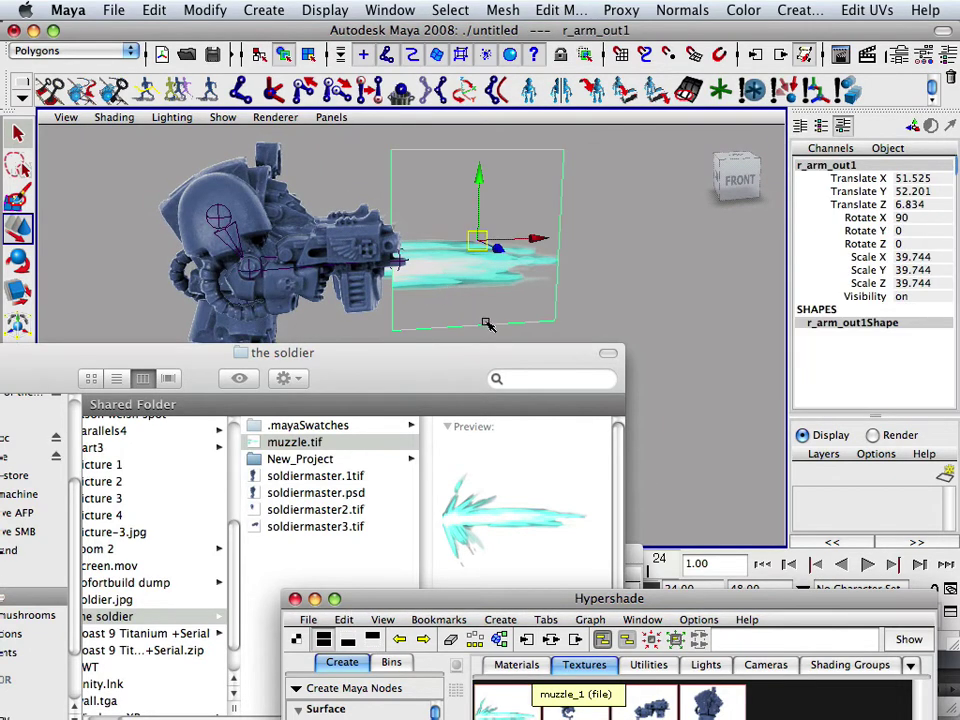
left_click_drag(489, 324, 503, 302)
left_click_drag(540, 338, 568, 298)
left_click(562, 304)
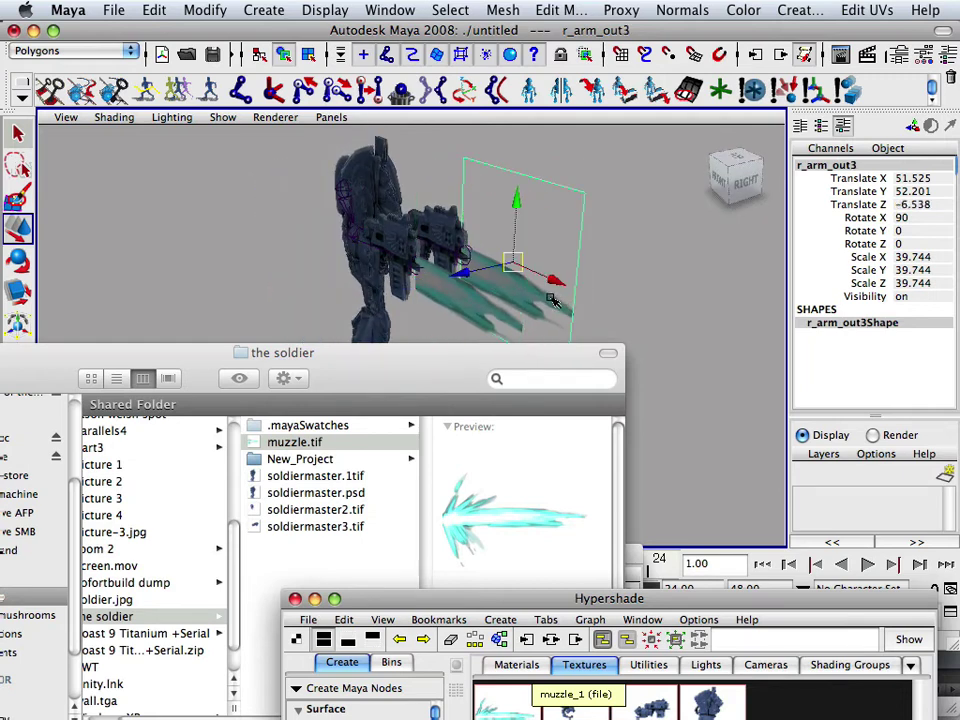
key("Delete")
left_click(545, 306)
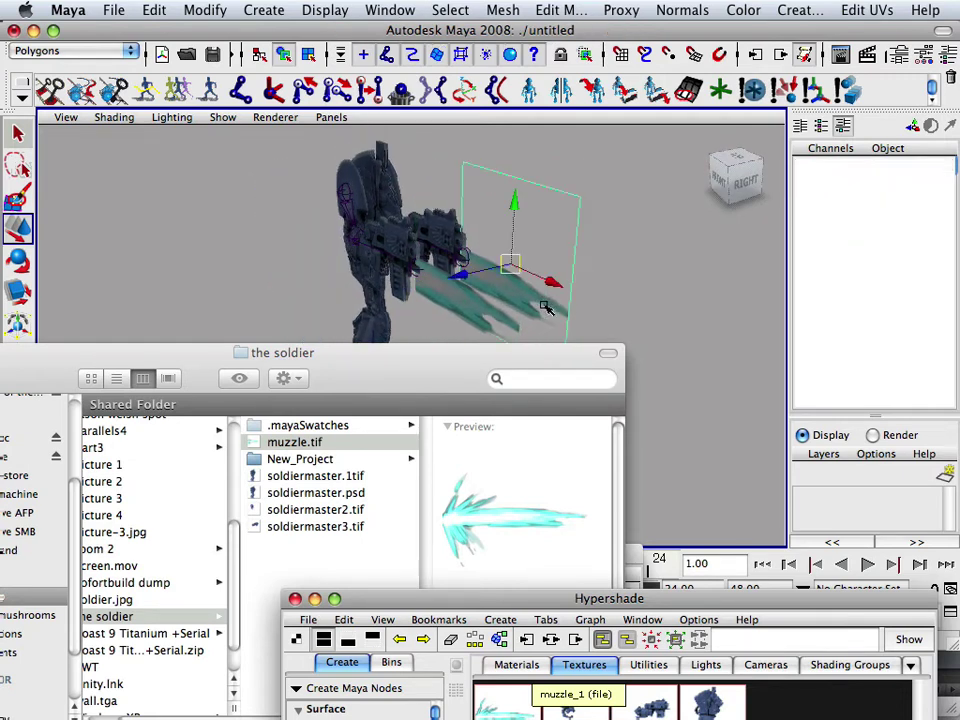
key("Delete")
- Delete the duplicate muzzle plane r_arm_out2 behind r_arm_out1 at the remaining gun
left_click(520, 326)
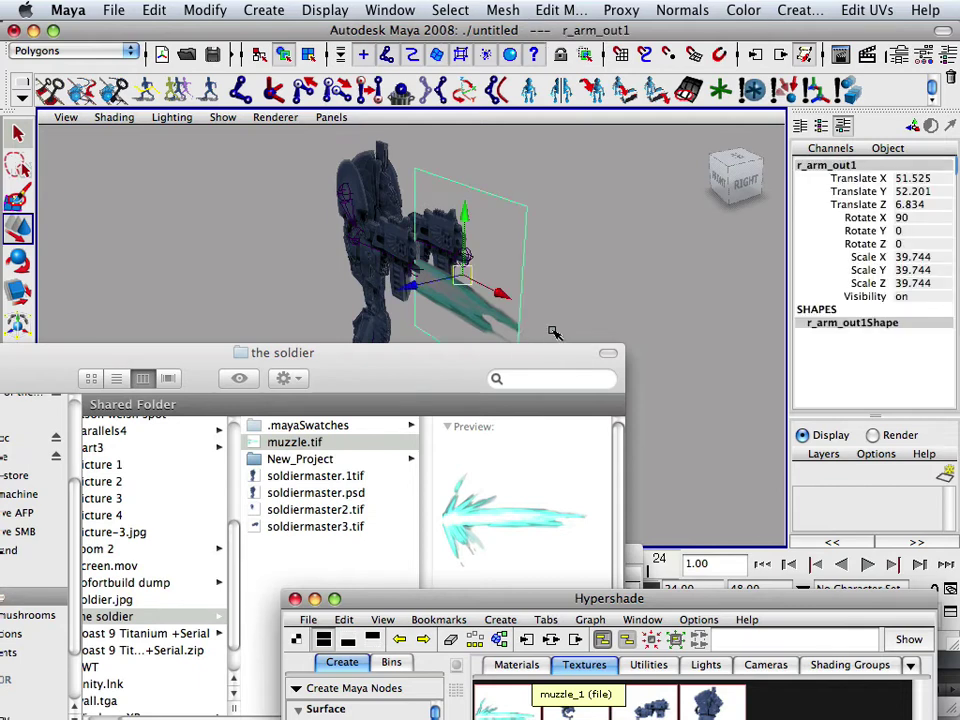
left_click_drag(554, 332, 438, 205)
left_click(452, 188)
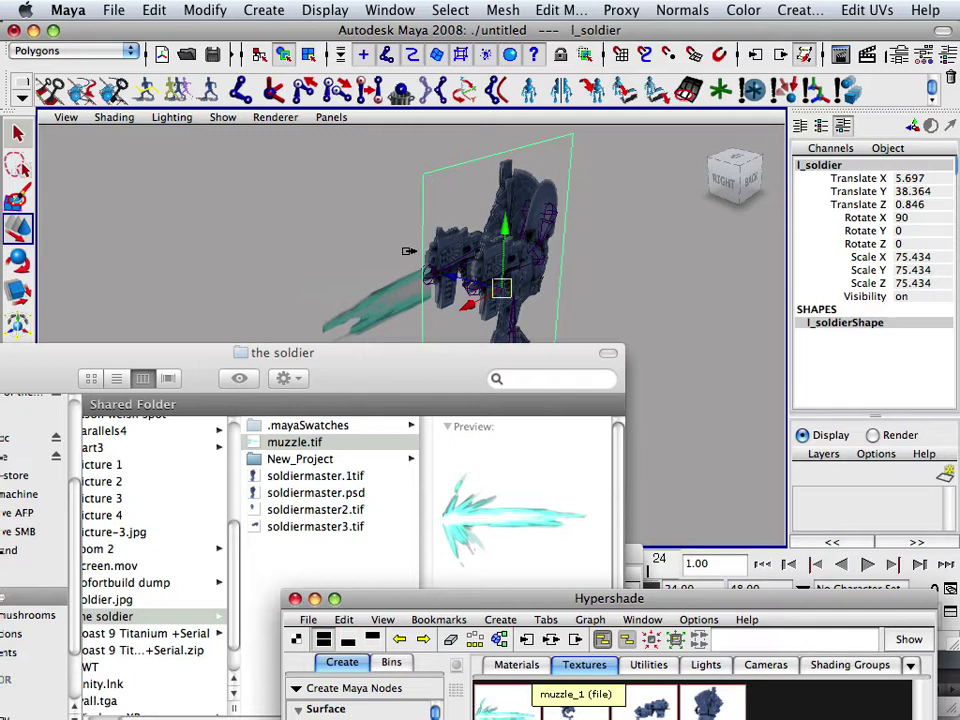
key("Delete")
left_click(392, 303)
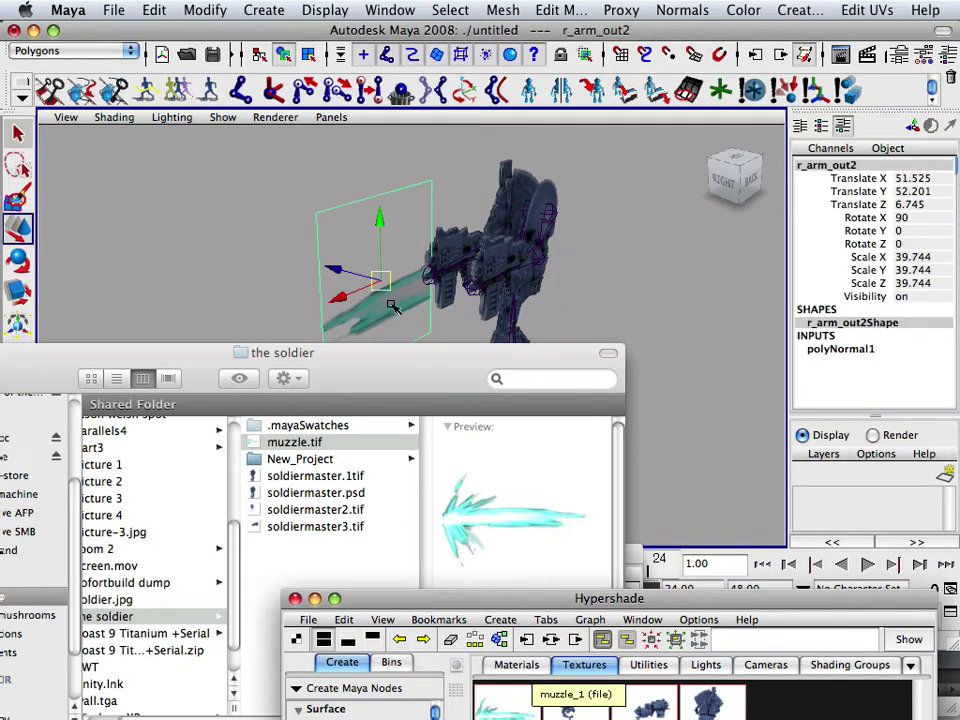
left_click(388, 302)
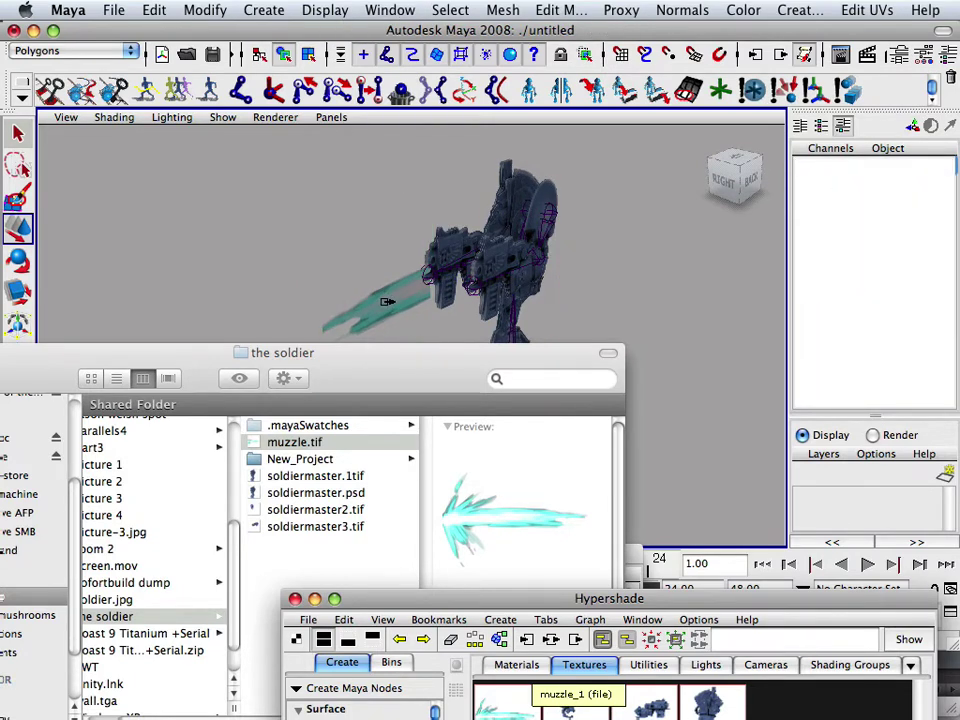
- Select the muzzle plane r_arm_out1 and display its polygon face normals
left_click_drag(385, 293, 628, 302)
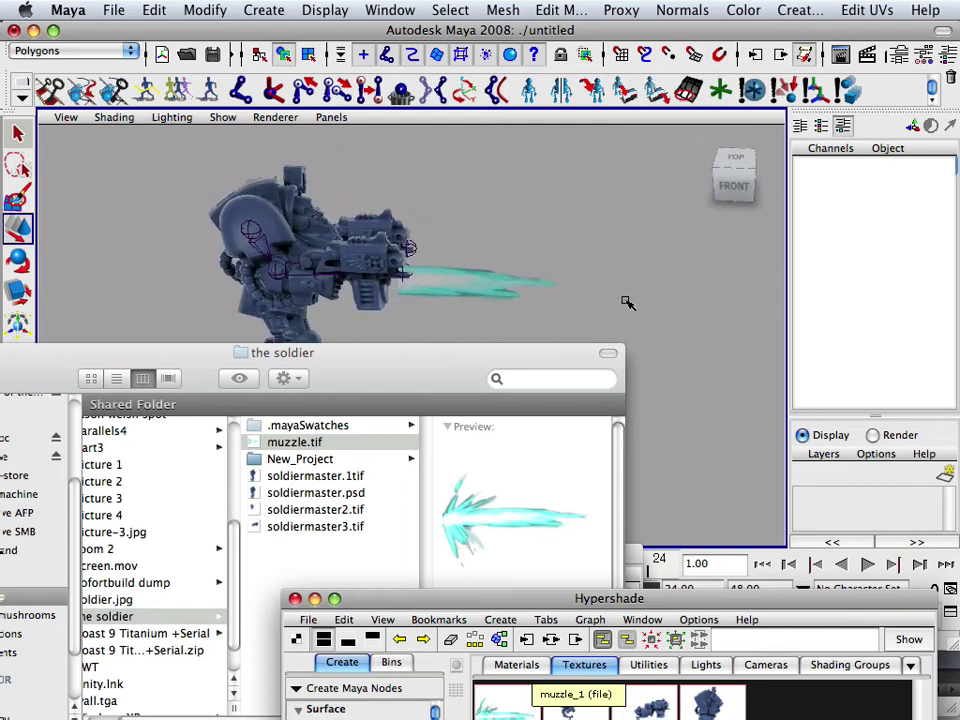
left_click(484, 290)
left_click(213, 12)
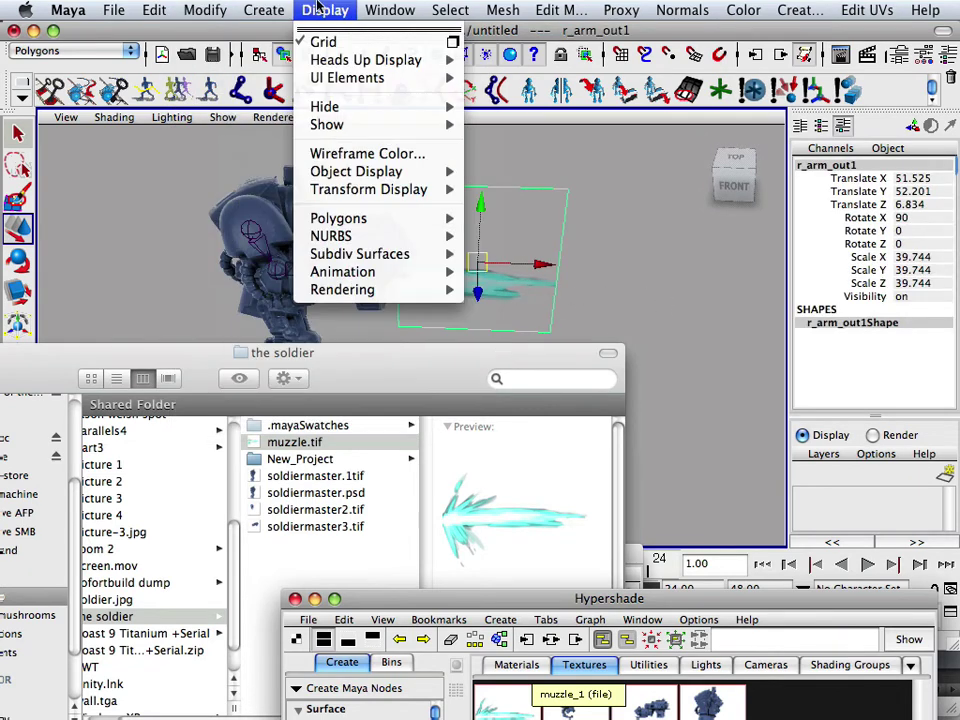
mouse_move(367, 228)
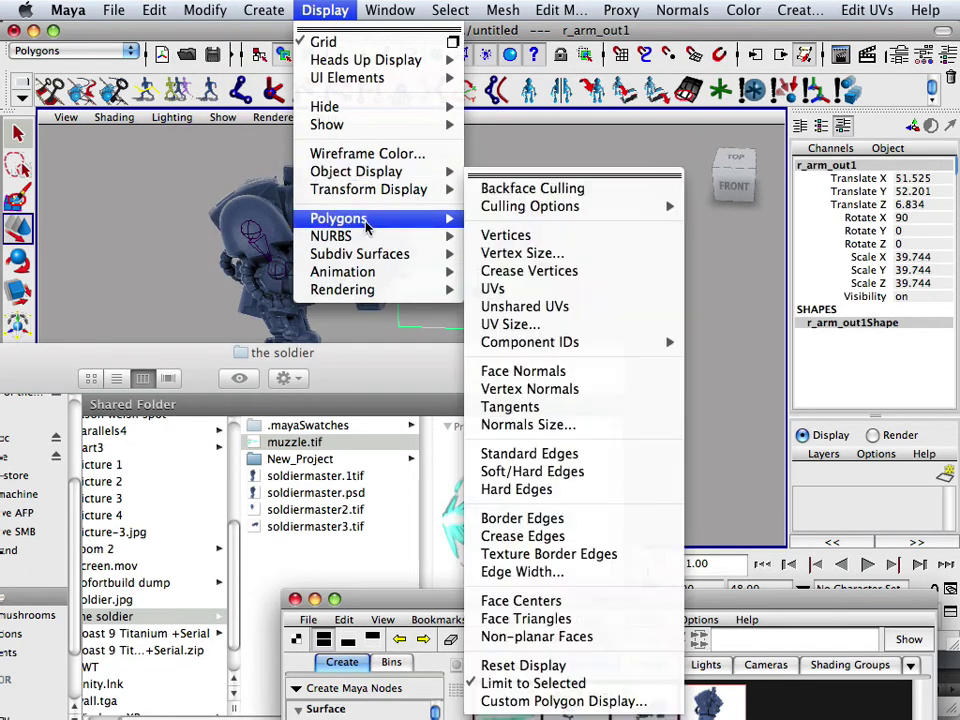
left_click(505, 371)
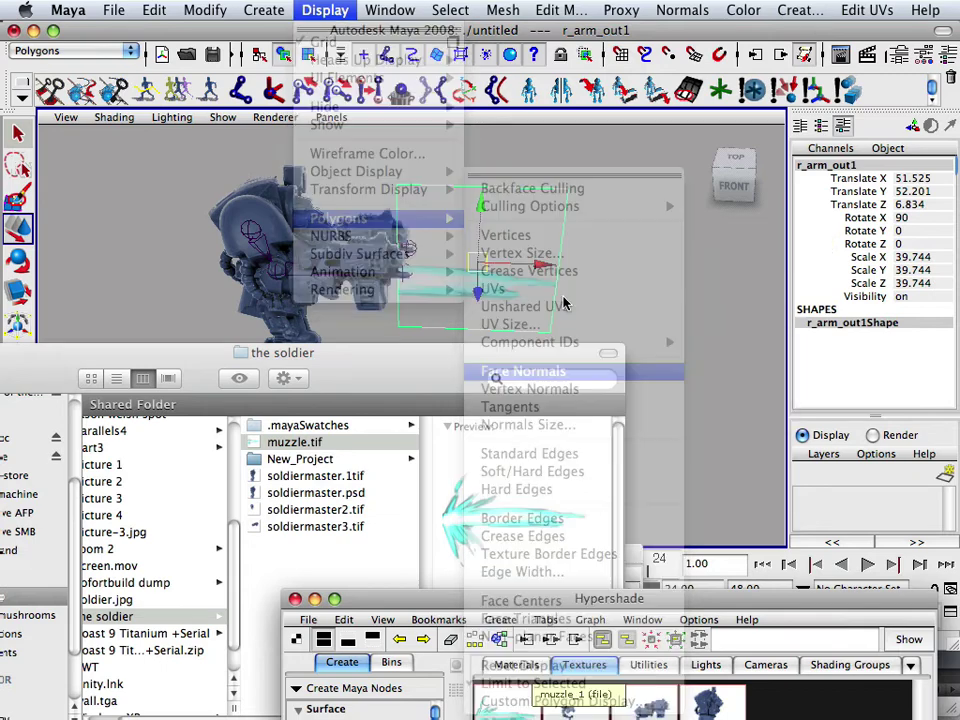
left_click_drag(546, 277, 620, 277)
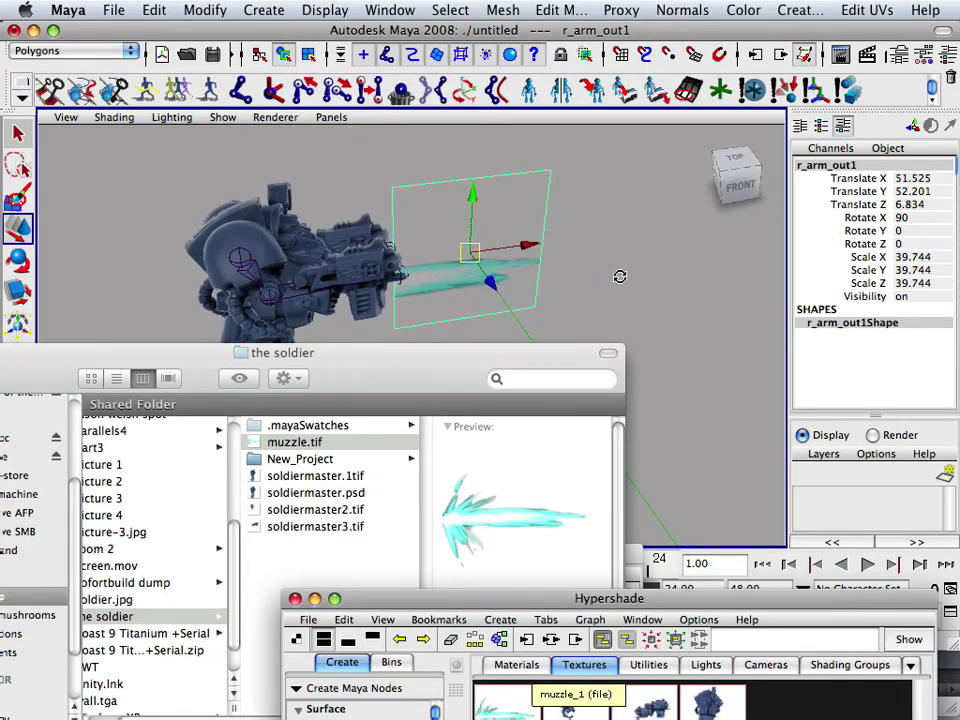
- Open the UV Texture Editor for r_arm_out1 and select all four UVs of the plane
left_click(398, 10)
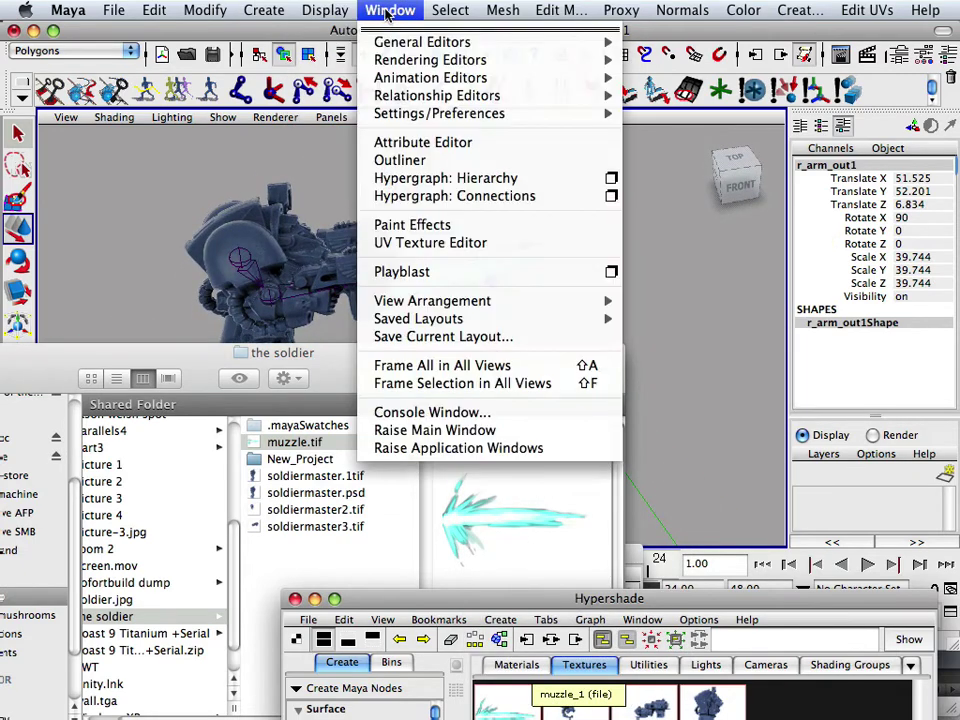
left_click(374, 242)
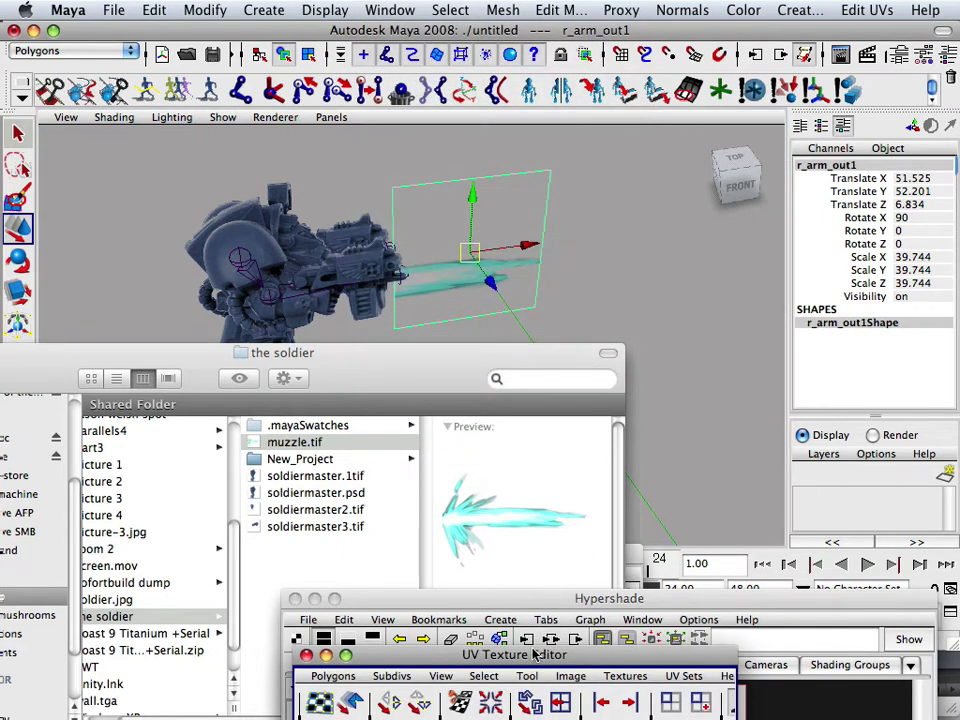
left_click_drag(535, 654, 585, 220)
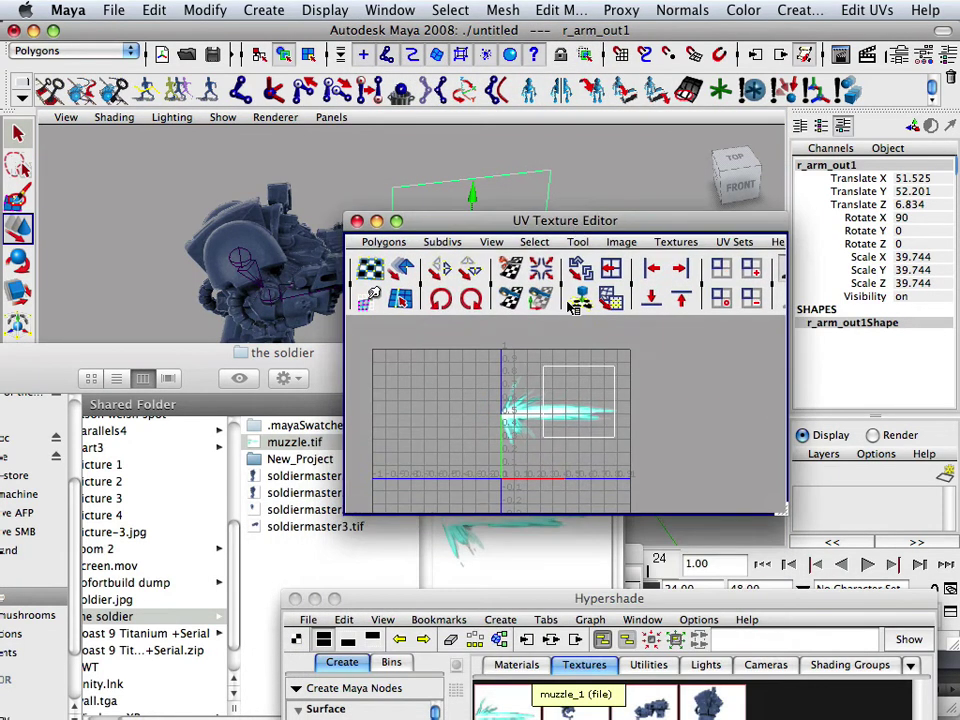
right_click(541, 410)
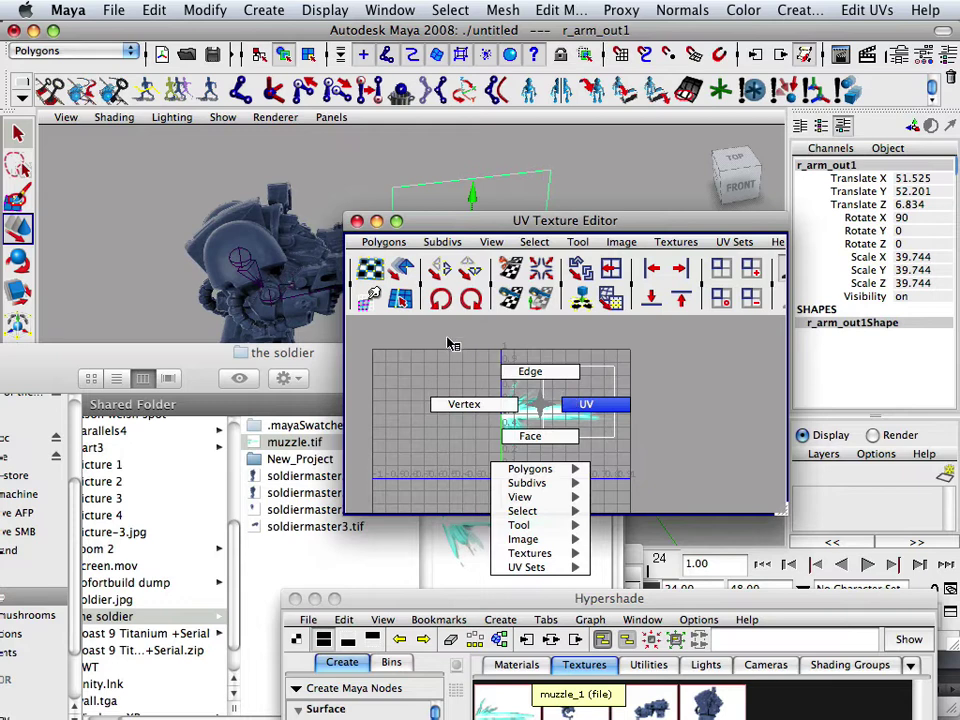
left_click(588, 404)
left_click_drag(448, 341, 632, 474)
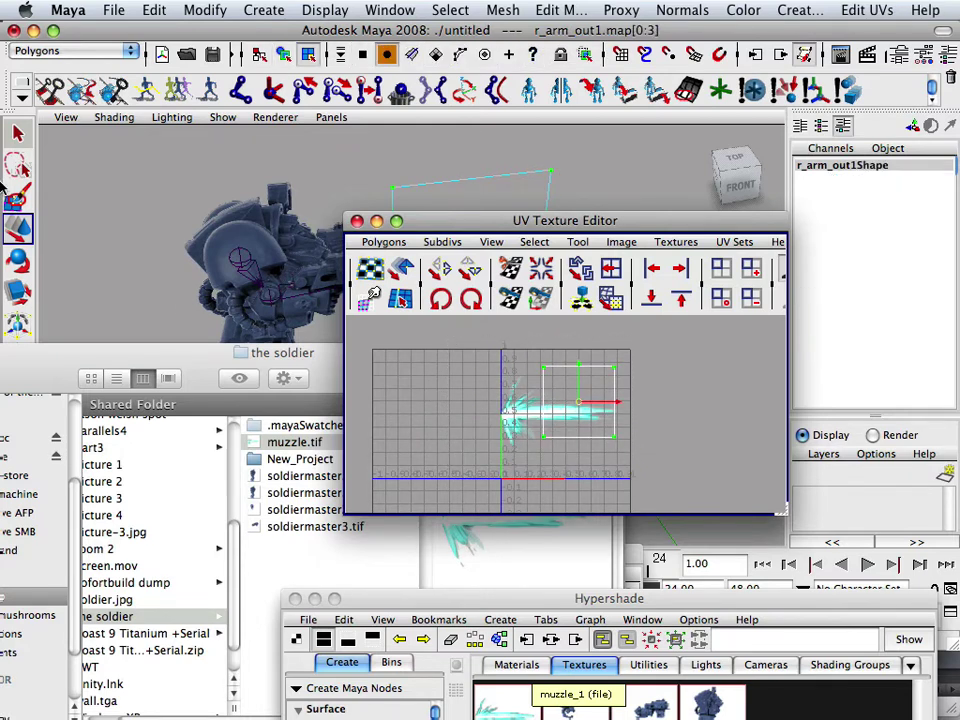
- Scale up the selected UVs uniformly and move them so the square frames the whole muzzle blast texture
left_click(15, 290)
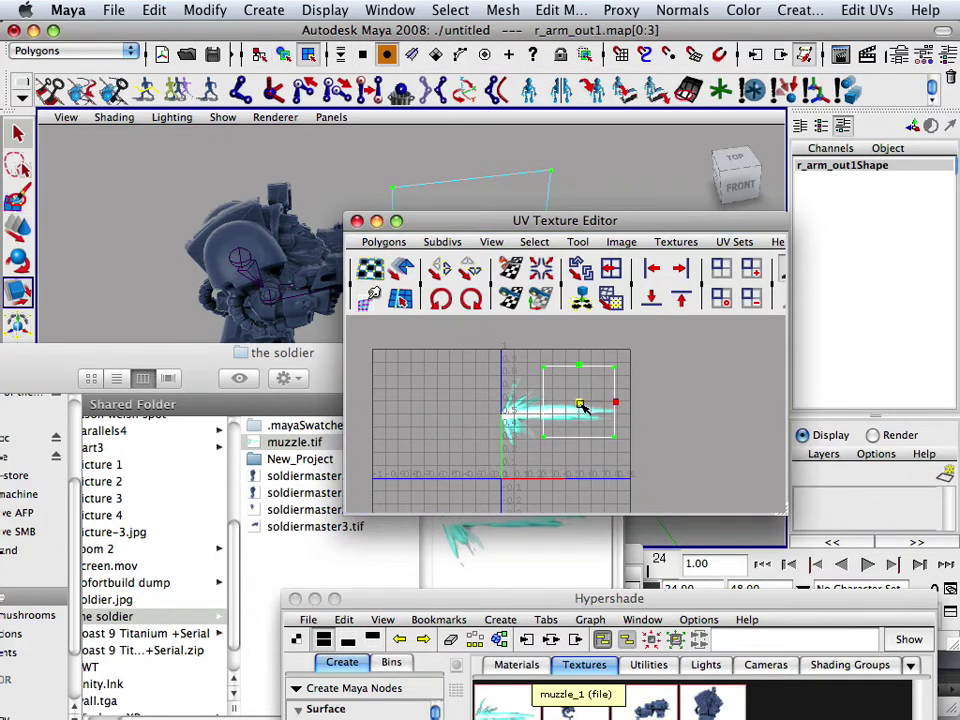
left_click_drag(584, 408, 636, 414)
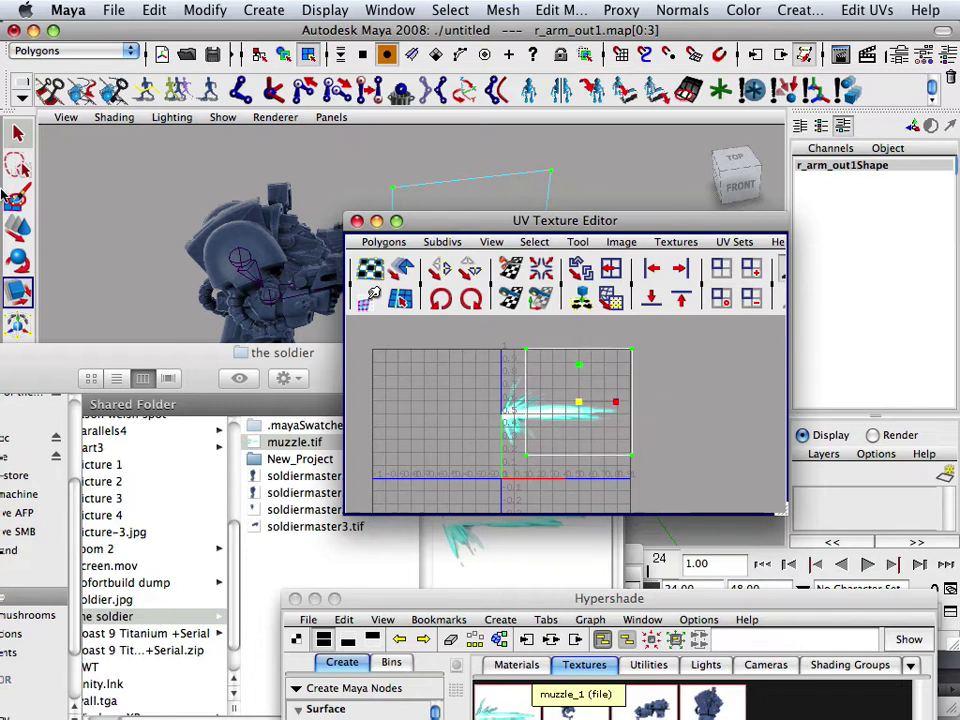
left_click(17, 228)
left_click_drag(584, 404, 560, 412)
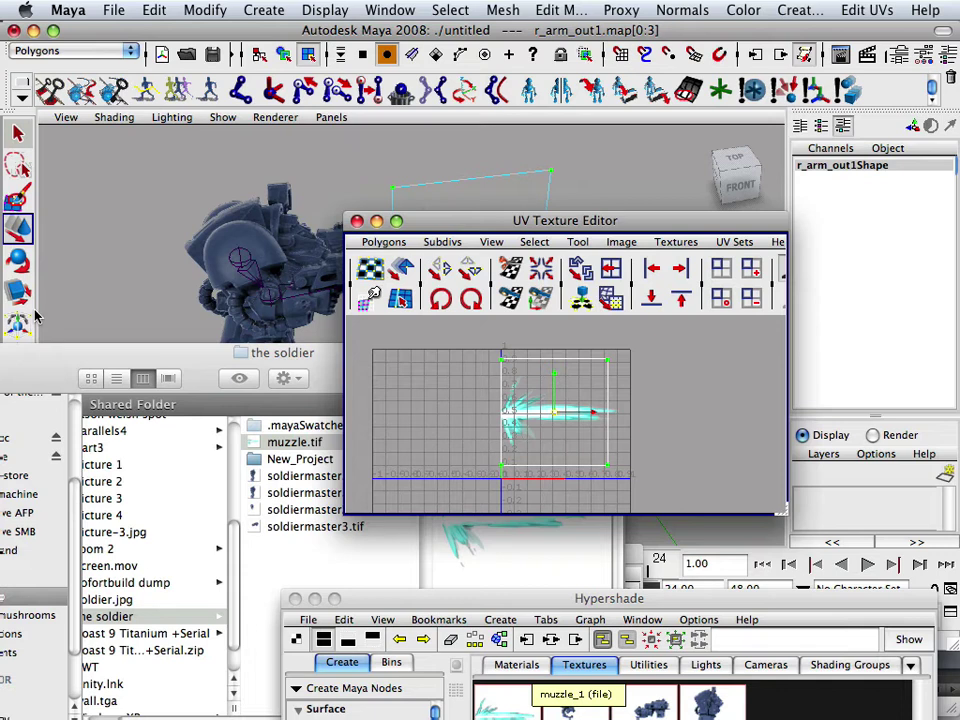
key("r")
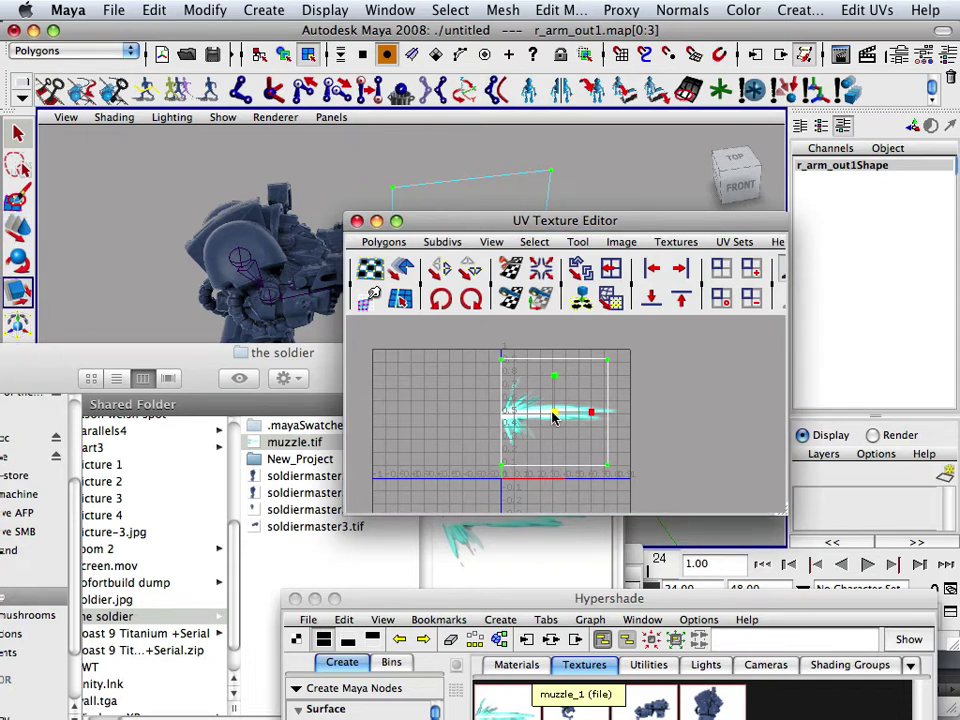
left_click_drag(553, 416, 574, 418)
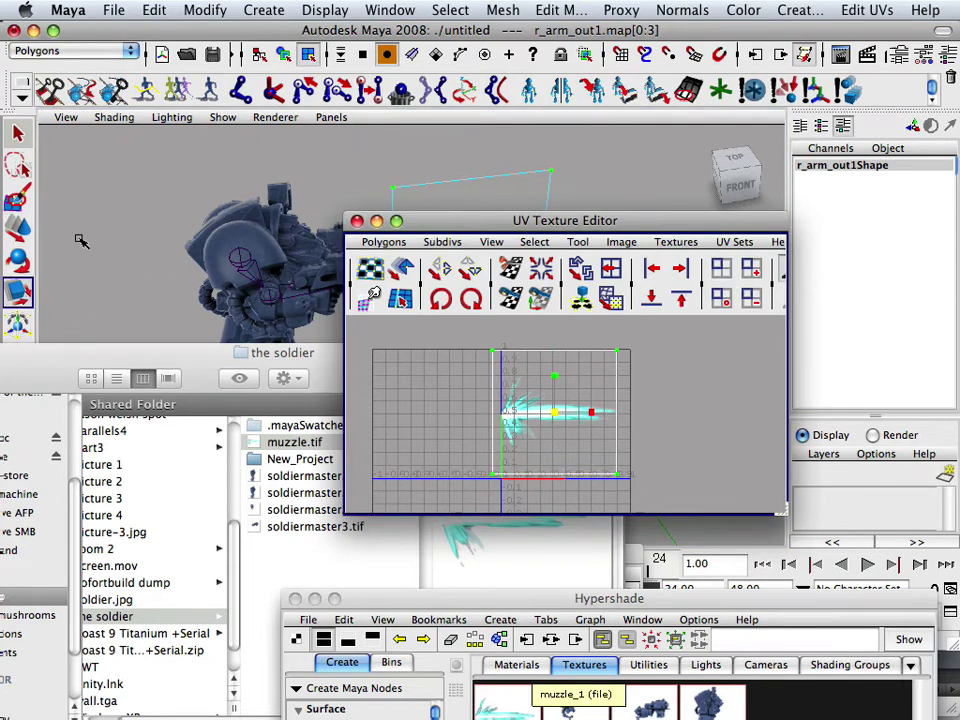
left_click(16, 230)
left_click_drag(559, 420, 568, 418)
- Shift the UVs slightly in U and V until the blast lines up with the gun barrel in the viewport
left_click_drag(482, 224, 567, 213)
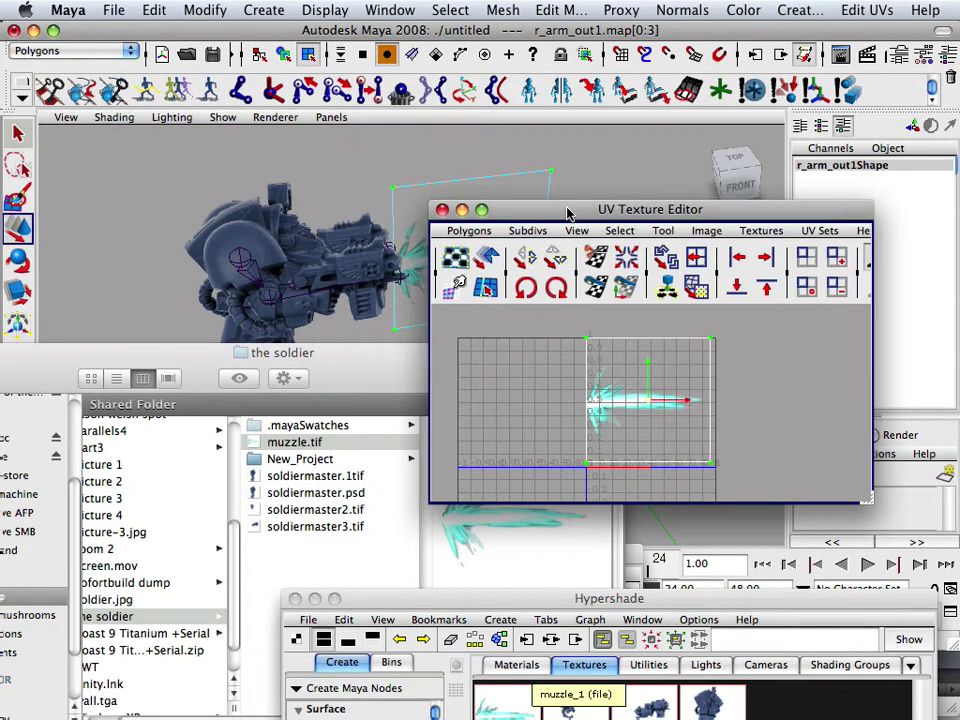
left_click_drag(315, 214, 292, 246)
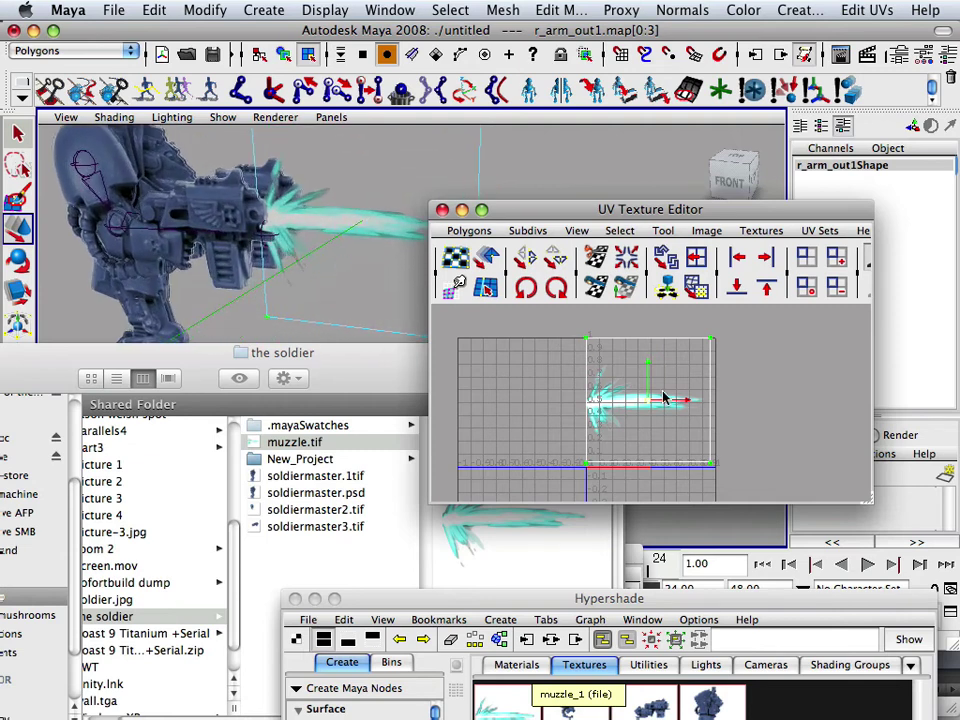
left_click_drag(693, 399, 685, 403)
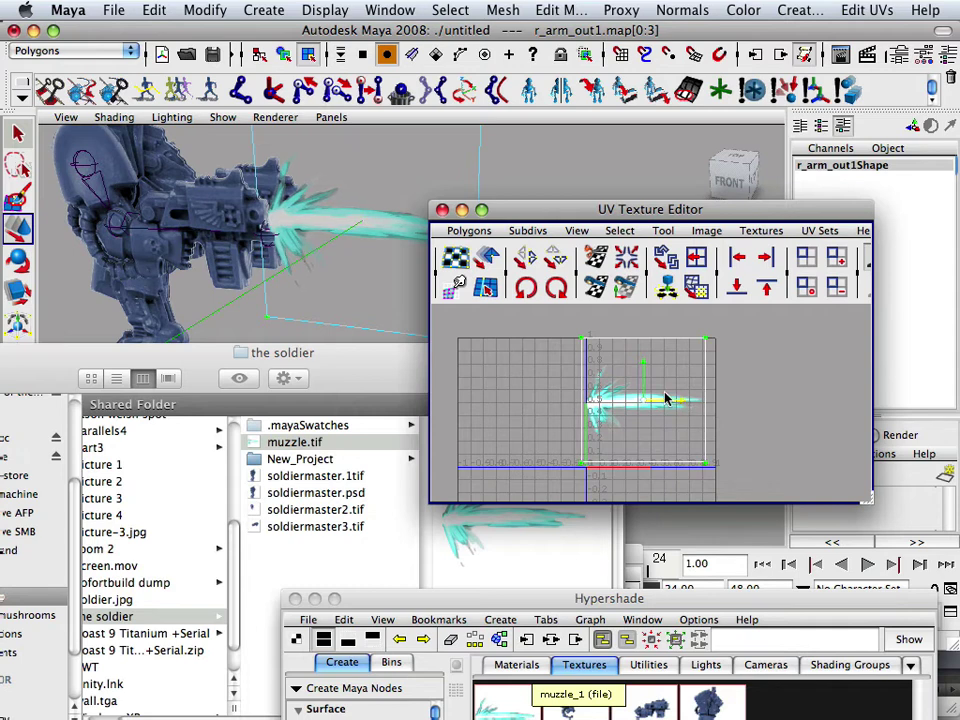
scroll(614, 404, "up", 3)
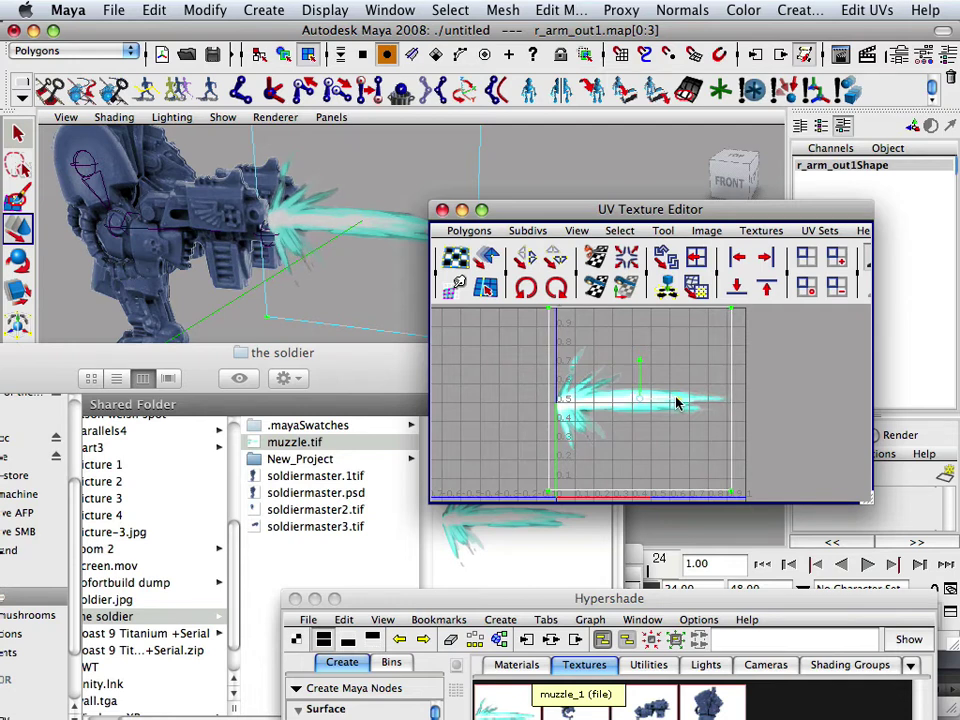
left_click_drag(305, 281, 366, 259)
left_click_drag(641, 368, 640, 372)
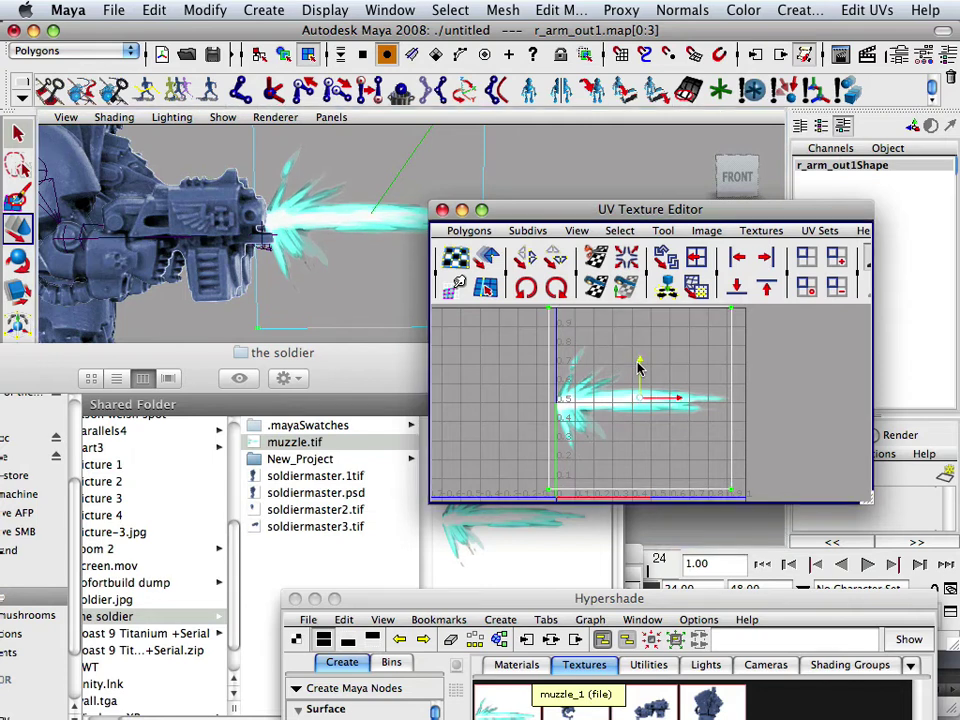
left_click_drag(354, 264, 372, 262)
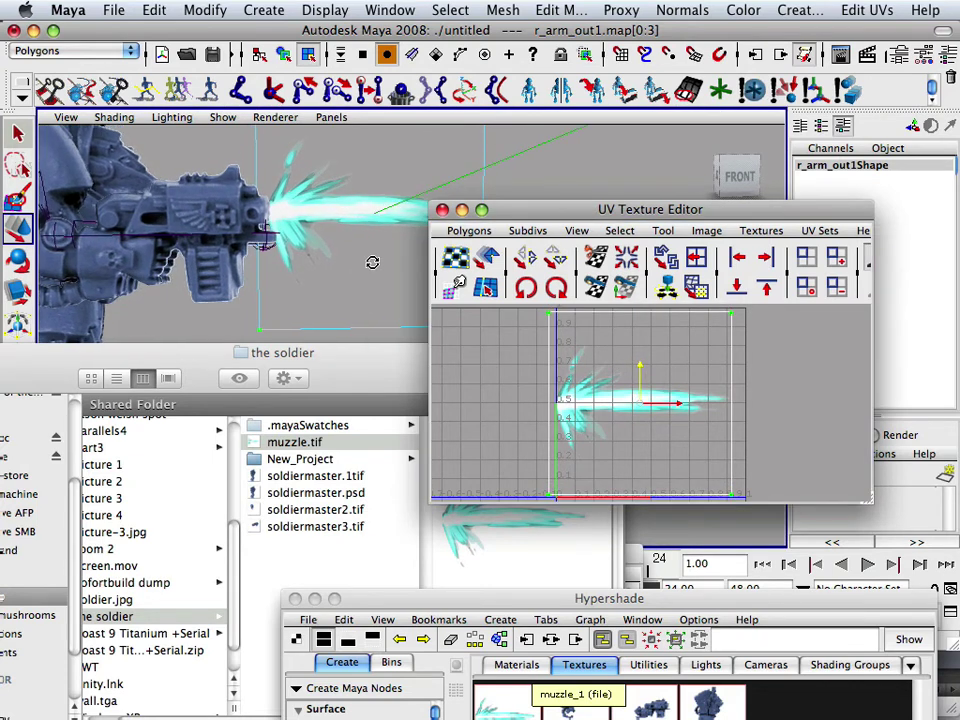
left_click_drag(644, 368, 645, 366)
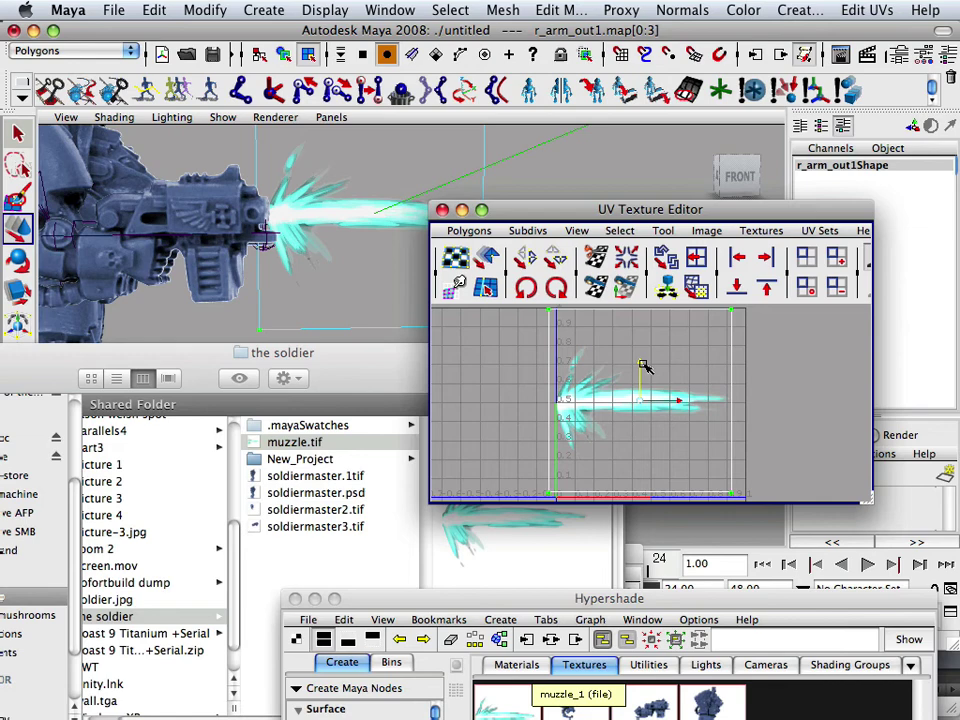
- Move the UV Texture Editor aside, return the muzzle plane to Object Mode and duplicate it in place
left_click_drag(348, 277, 349, 307)
left_click_drag(352, 214, 252, 192)
left_click_drag(577, 216, 680, 423)
left_click_drag(497, 257, 316, 260)
right_click(322, 257)
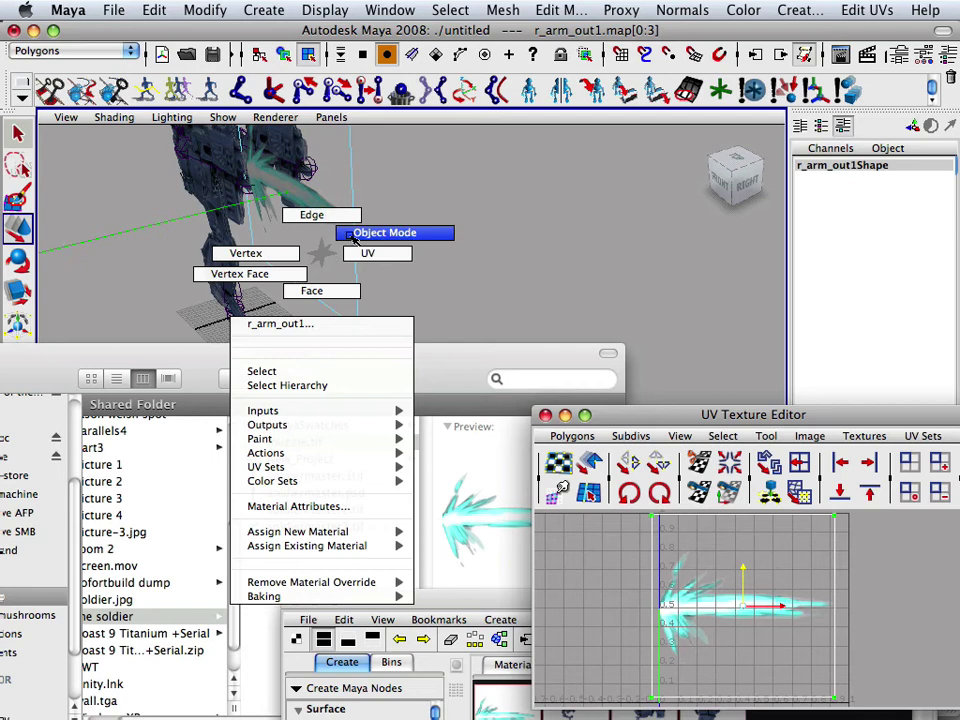
left_click(352, 234)
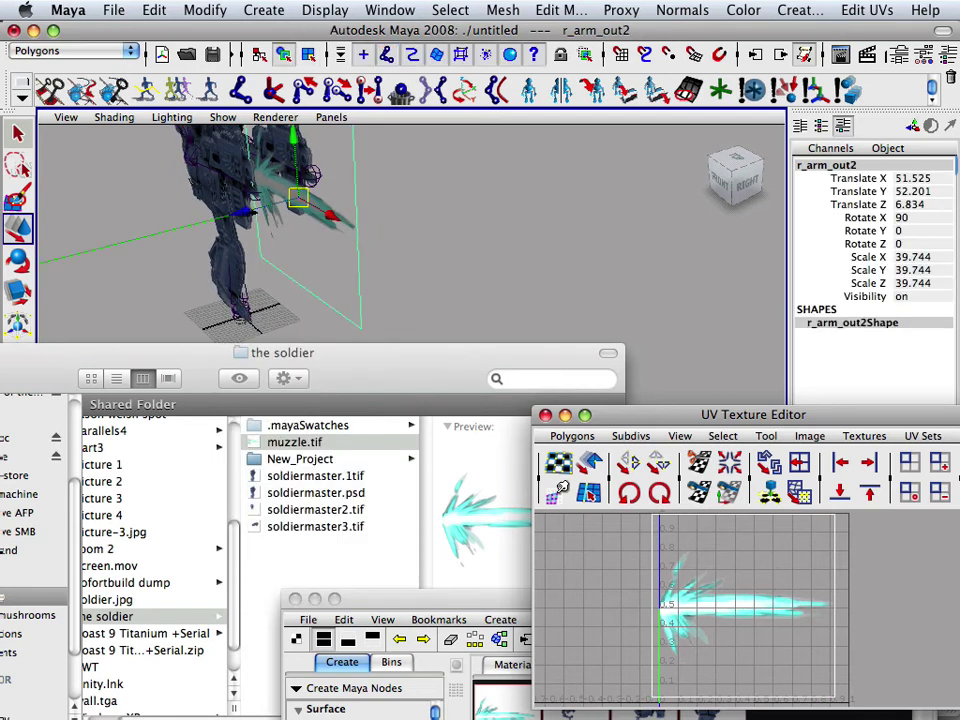
- Move the duplicated muzzle plane slightly along Z to 6.431 and reverse its normals, finishing in Object Mode
left_click_drag(247, 211, 249, 210)
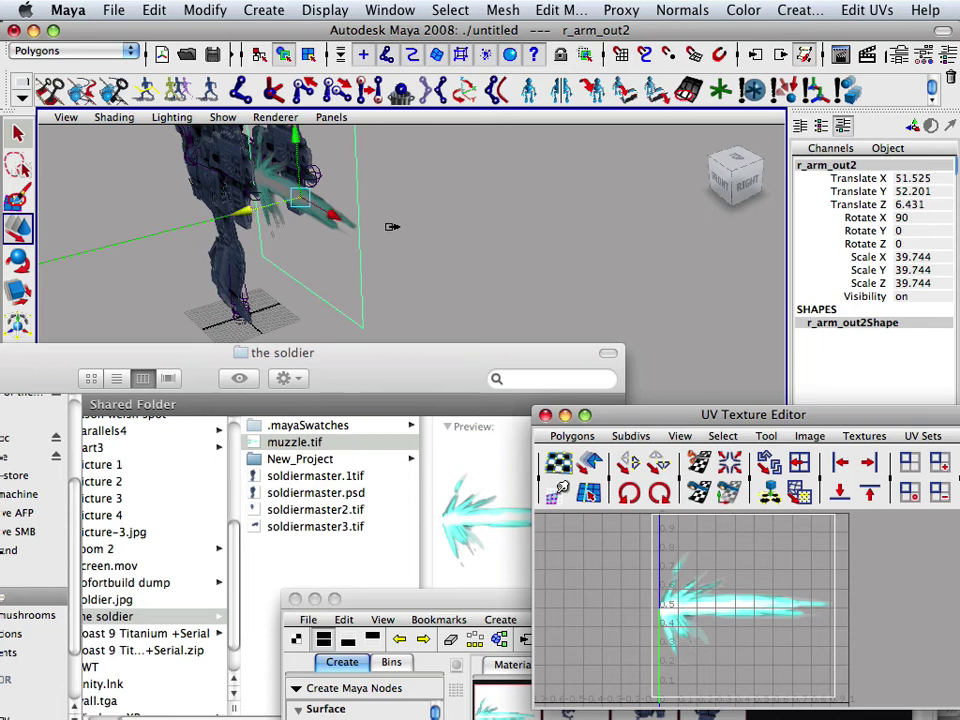
left_click_drag(392, 227, 468, 212)
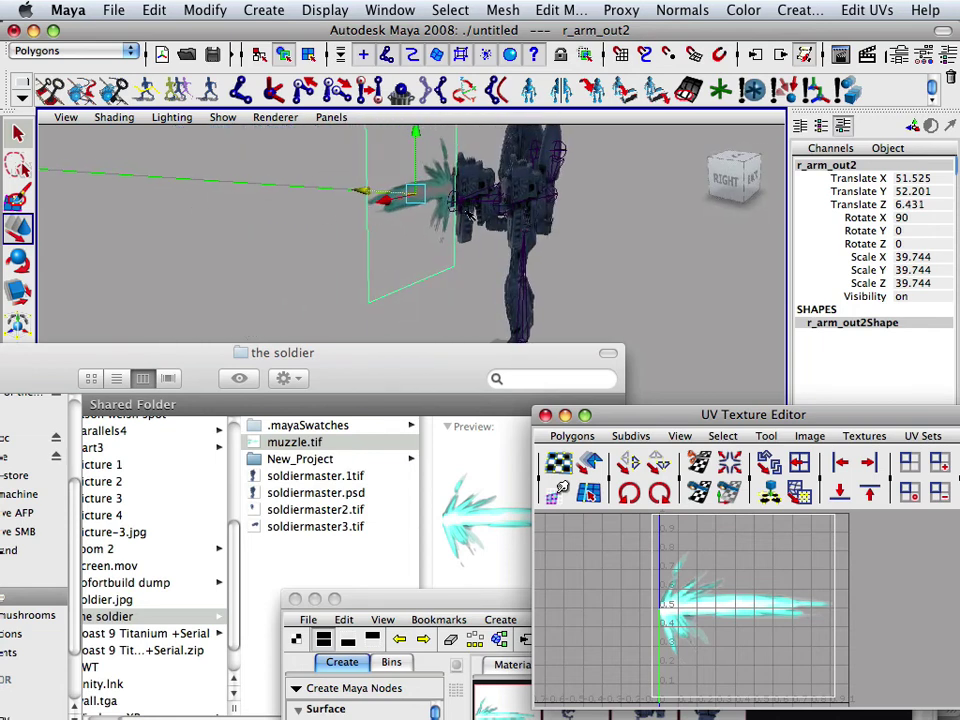
left_click(520, 10)
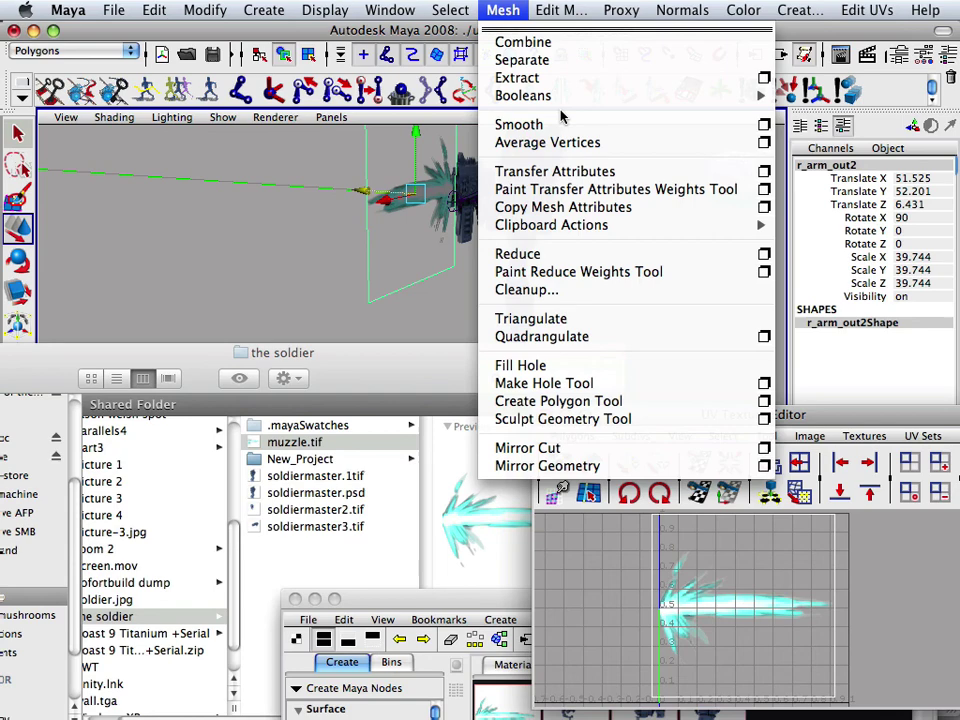
mouse_move(468, 11)
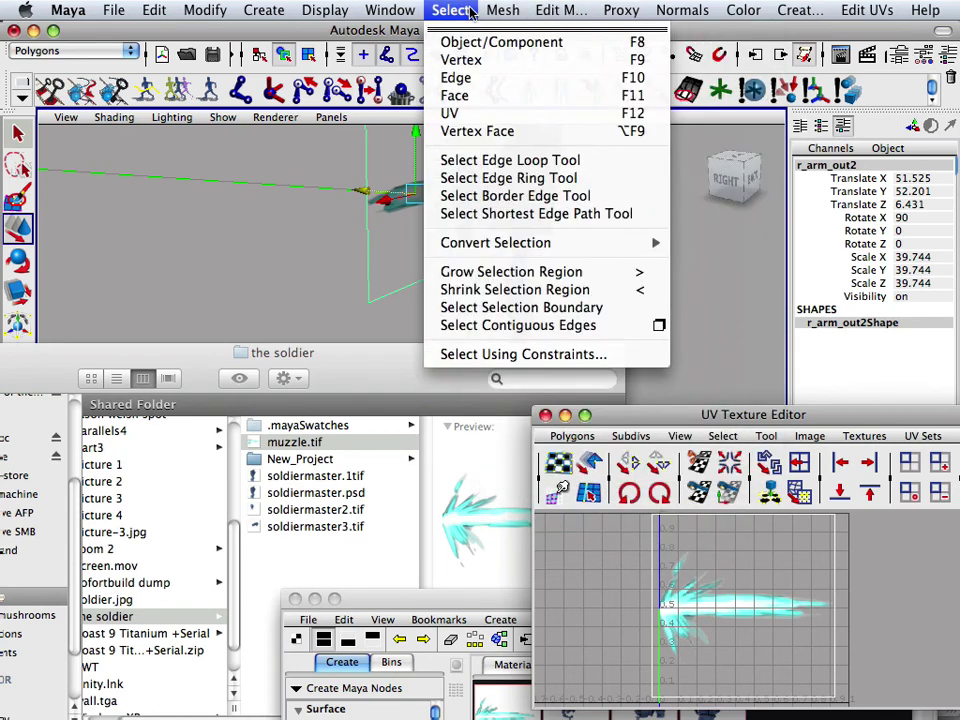
mouse_move(682, 12)
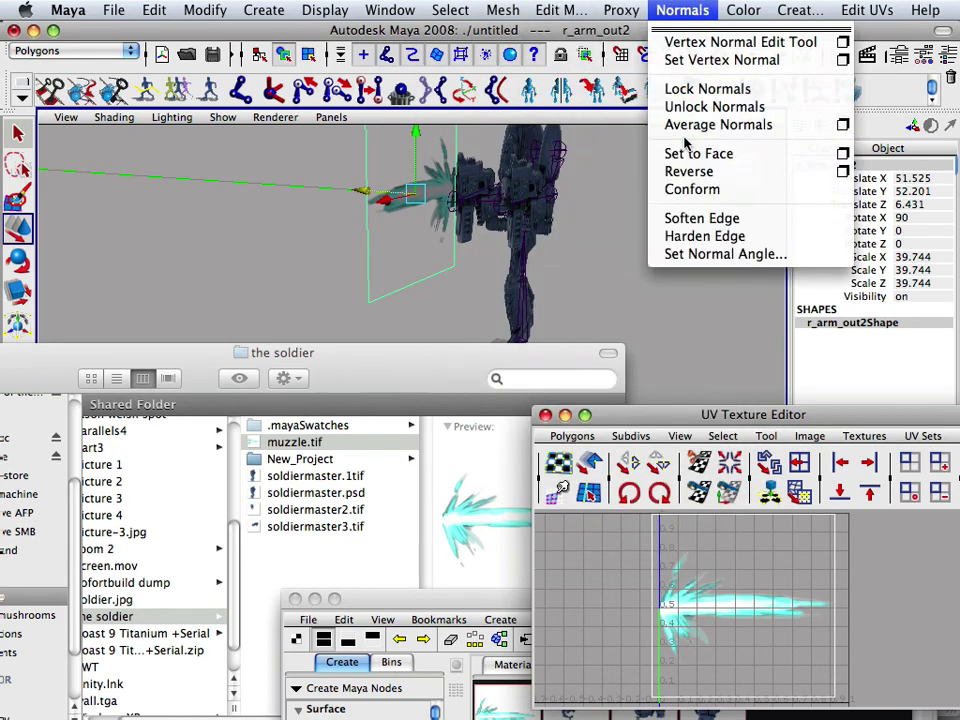
left_click(689, 171)
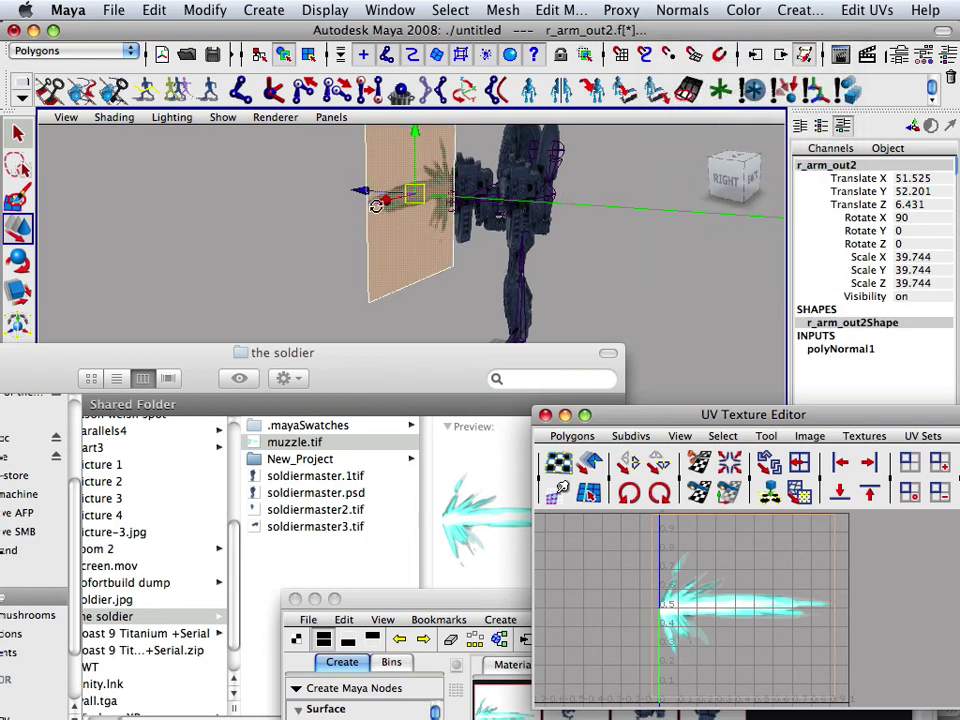
left_click_drag(376, 206, 375, 298)
left_click(345, 272)
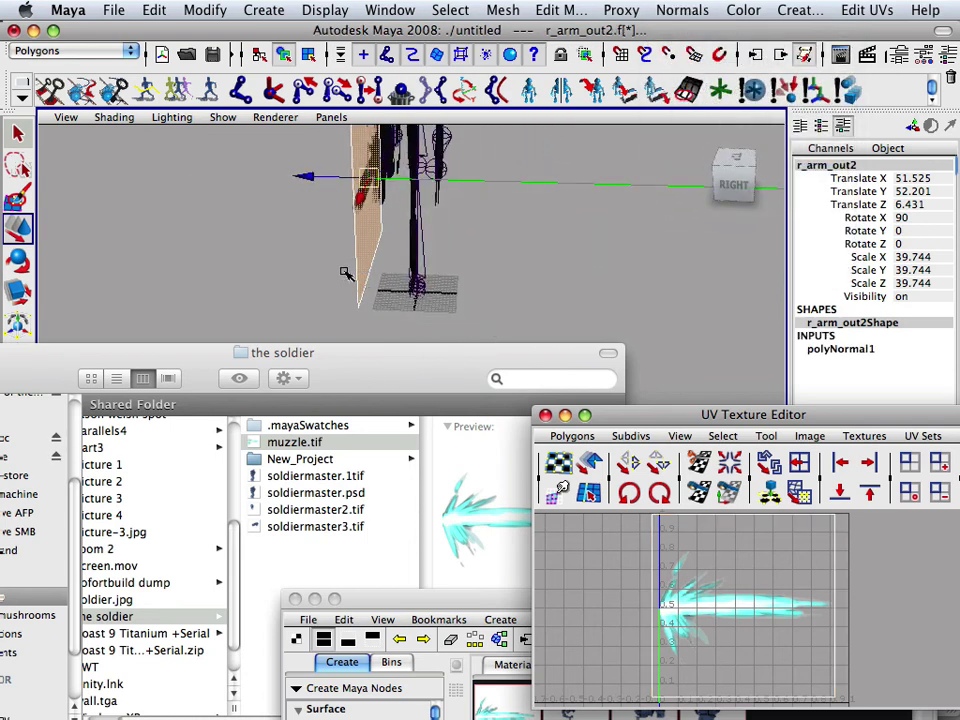
key("F8")
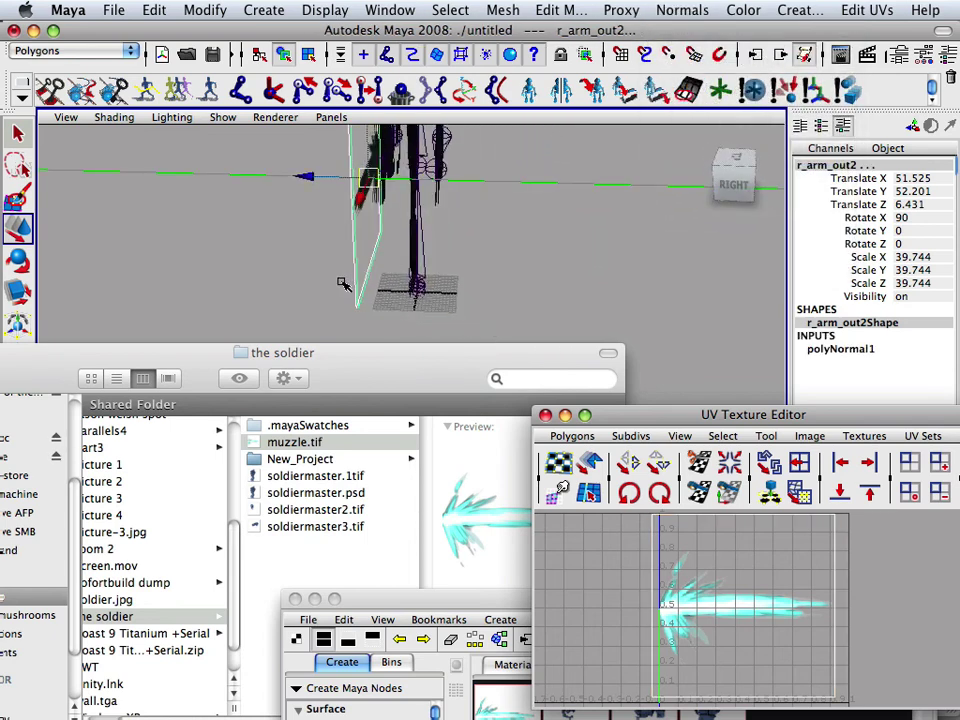